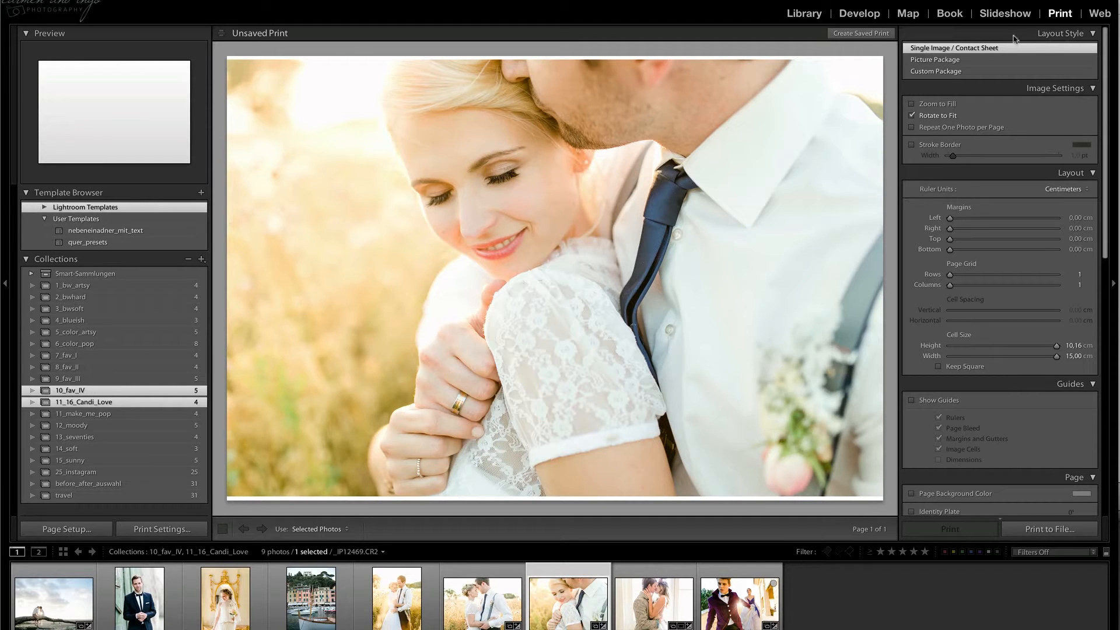
# Create a print template folder named Candi_PrintPresets_v2 in the Template Browser.
pyautogui.rightClick(142, 212)
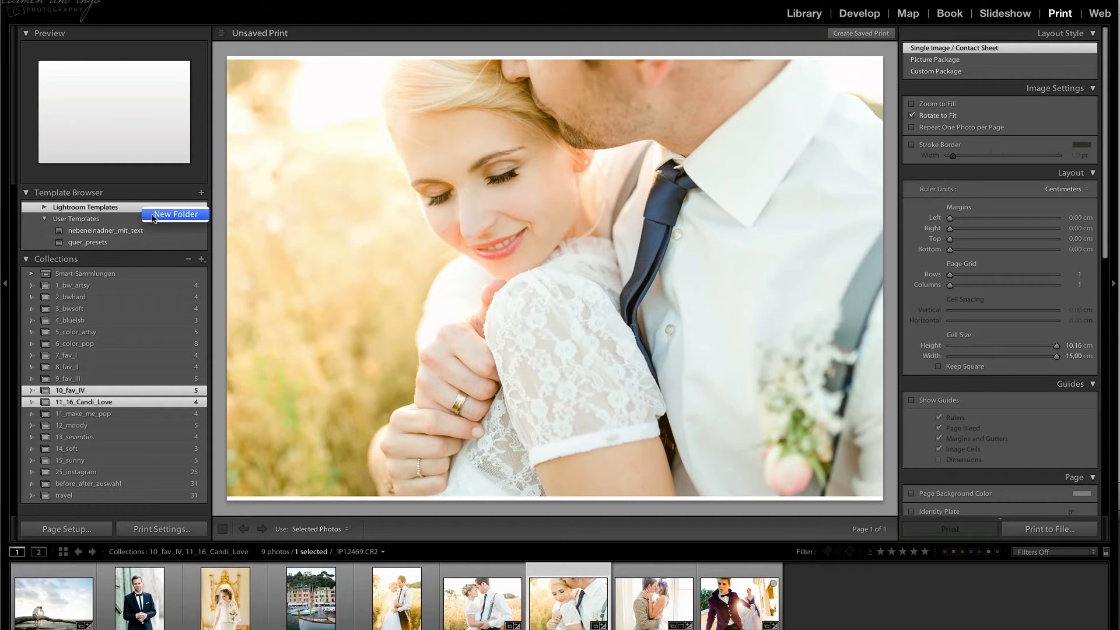
pyautogui.click(169, 212)
pyautogui.write('Candi_Presets_V_2')
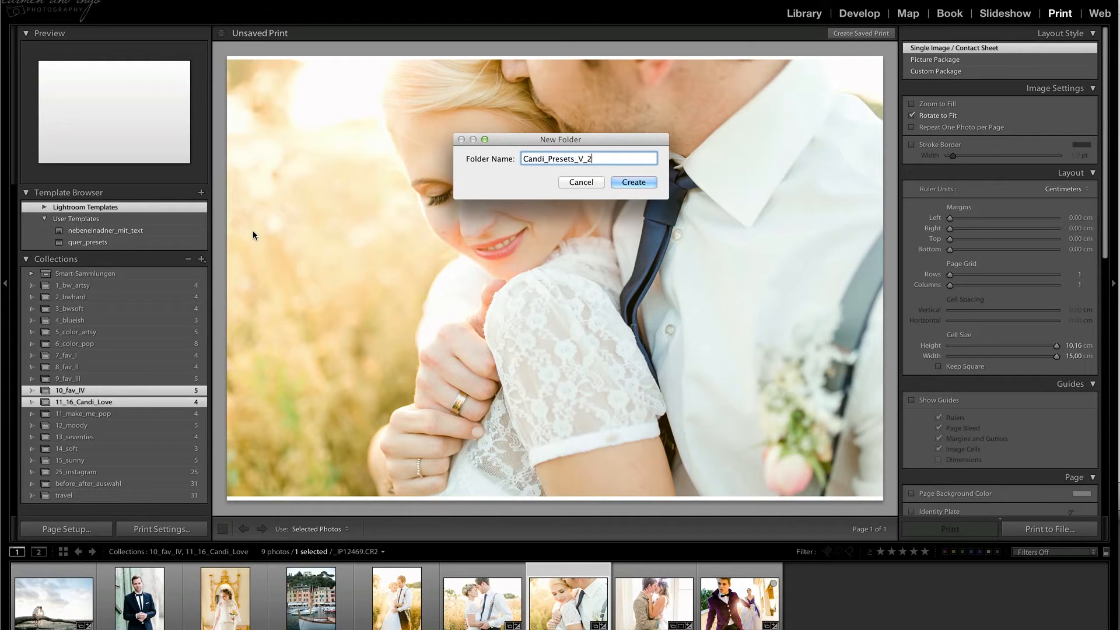
pyautogui.press('BackSpace')
pyautogui.press('BackSpace')
pyautogui.press('BackSpace')
pyautogui.press('BackSpace')
pyautogui.press('BackSpace')
pyautogui.press('BackSpace')
pyautogui.press('BackSpace')
pyautogui.press('BackSpace')
pyautogui.press('BackSpace')
pyautogui.press('BackSpace')
pyautogui.write('print')
pyautogui.press('BackSpace')
pyautogui.press('BackSpace')
pyautogui.press('BackSpace')
pyautogui.press('BackSpace')
pyautogui.press('BackSpace')
pyautogui.write('rintPresets_v2')
pyautogui.press('Return')
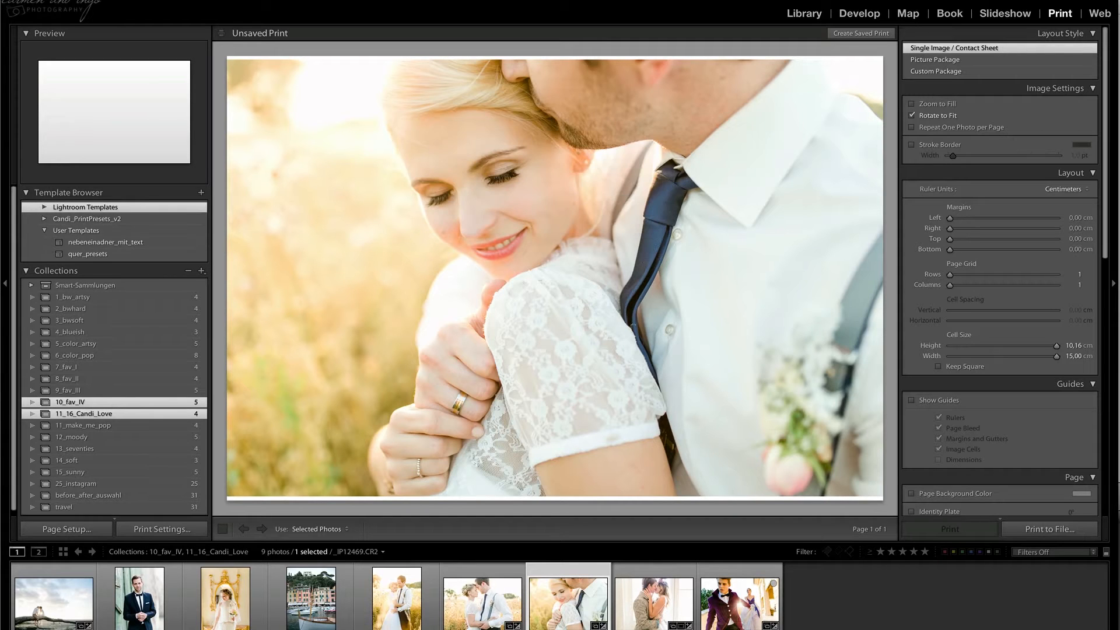
# Import all templates from the Candi_PrintPreset_v2 folder in Downloads into the Candi_PrintPresets_v2 template folder.
pyautogui.rightClick(130, 222)
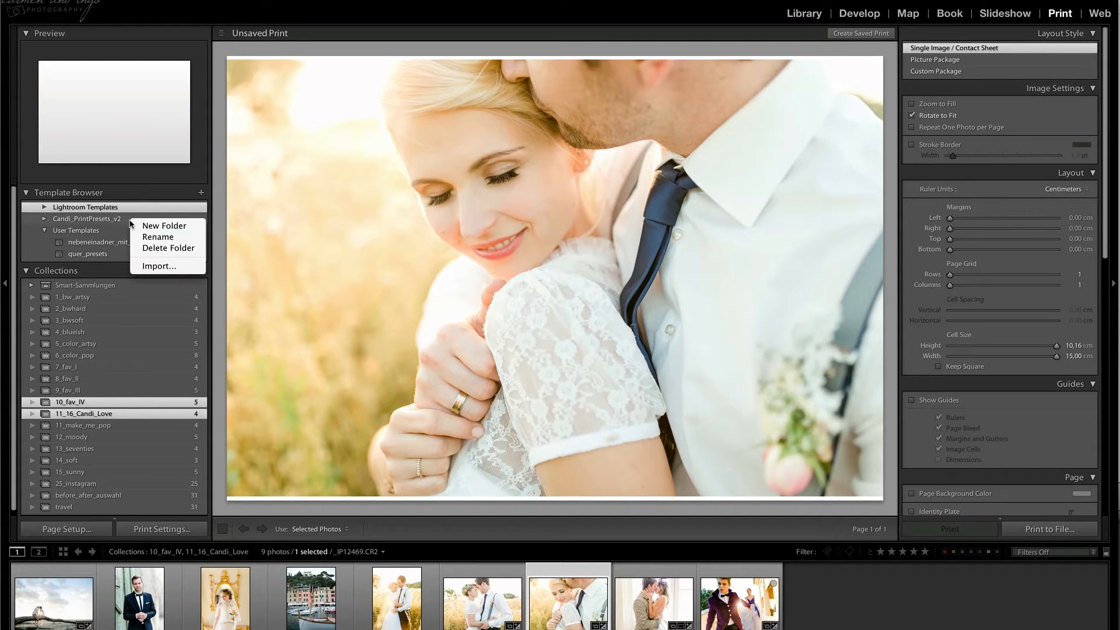
pyautogui.click(159, 266)
pyautogui.doubleClick(530, 151)
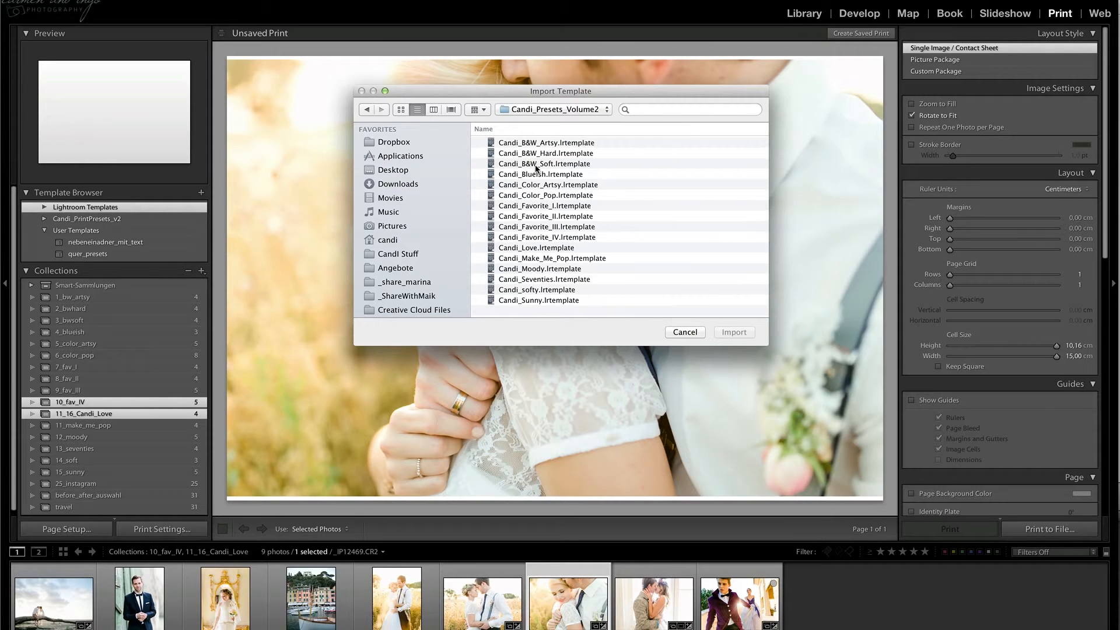
pyautogui.press('super+Up')
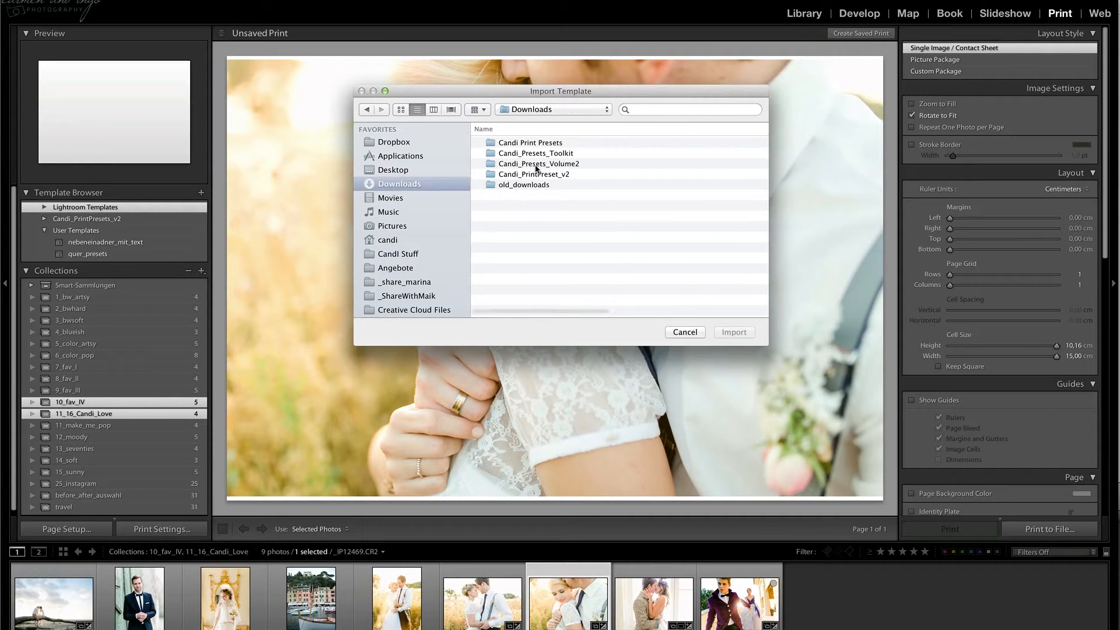
pyautogui.doubleClick(536, 174)
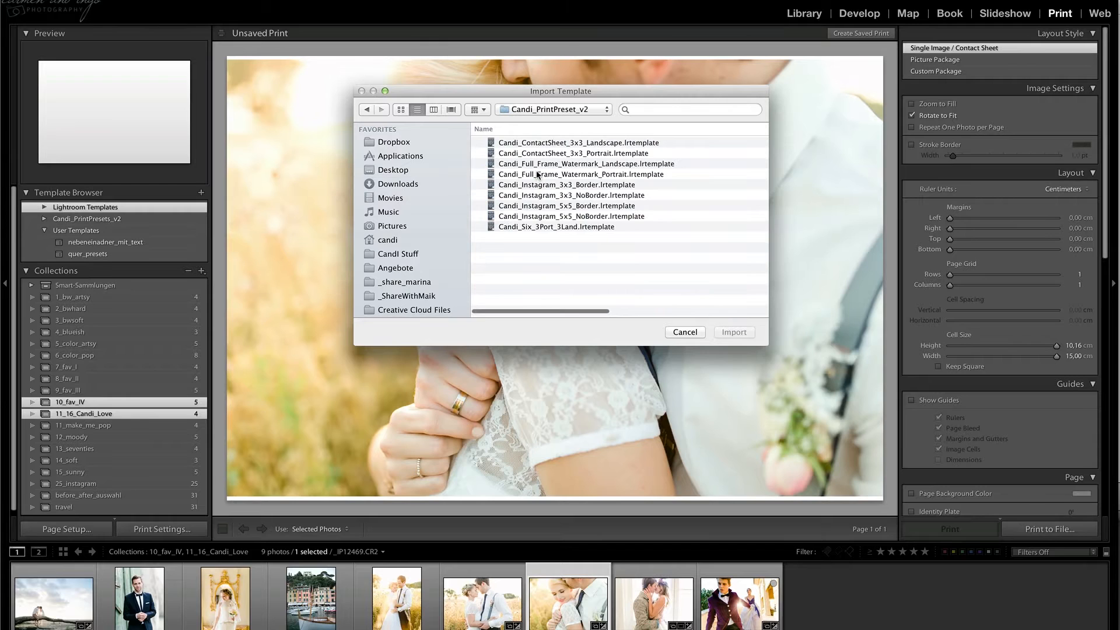
pyautogui.click(537, 175)
pyautogui.press('super+a')
pyautogui.click(736, 333)
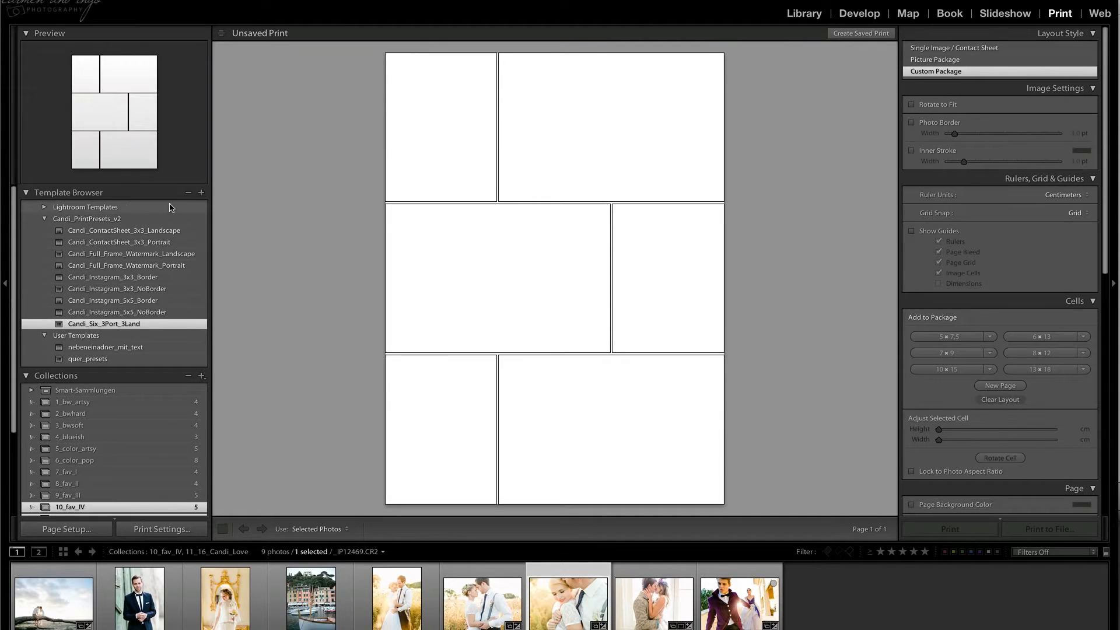
# Import all Candi_Kombo templates from the Candi Print Presets folder in Downloads into the same template folder.
pyautogui.click(134, 219)
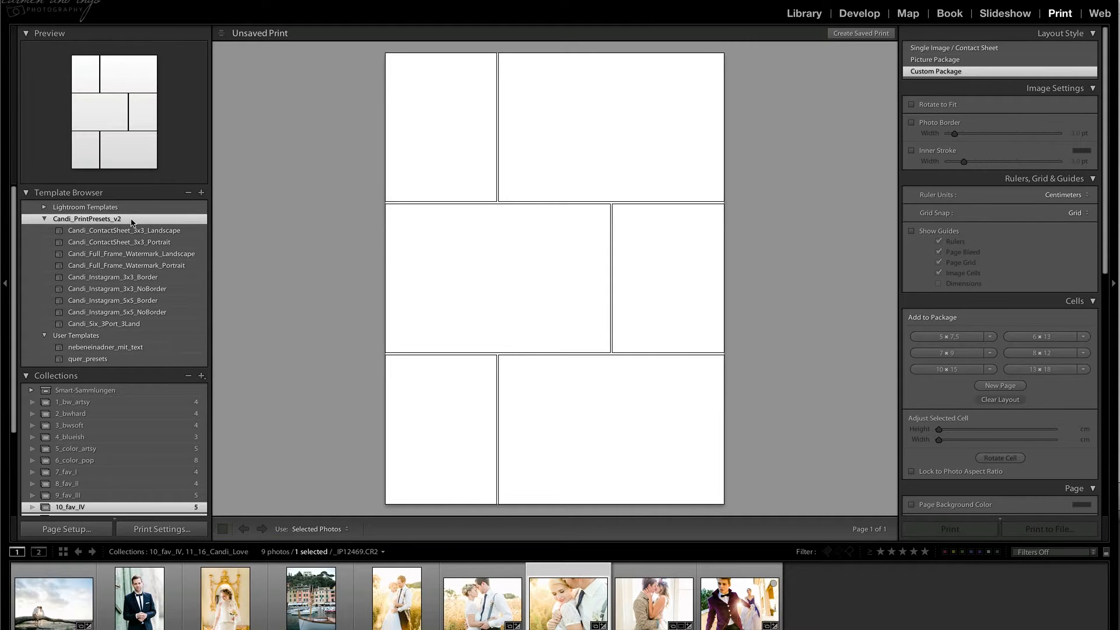
pyautogui.rightClick(105, 218)
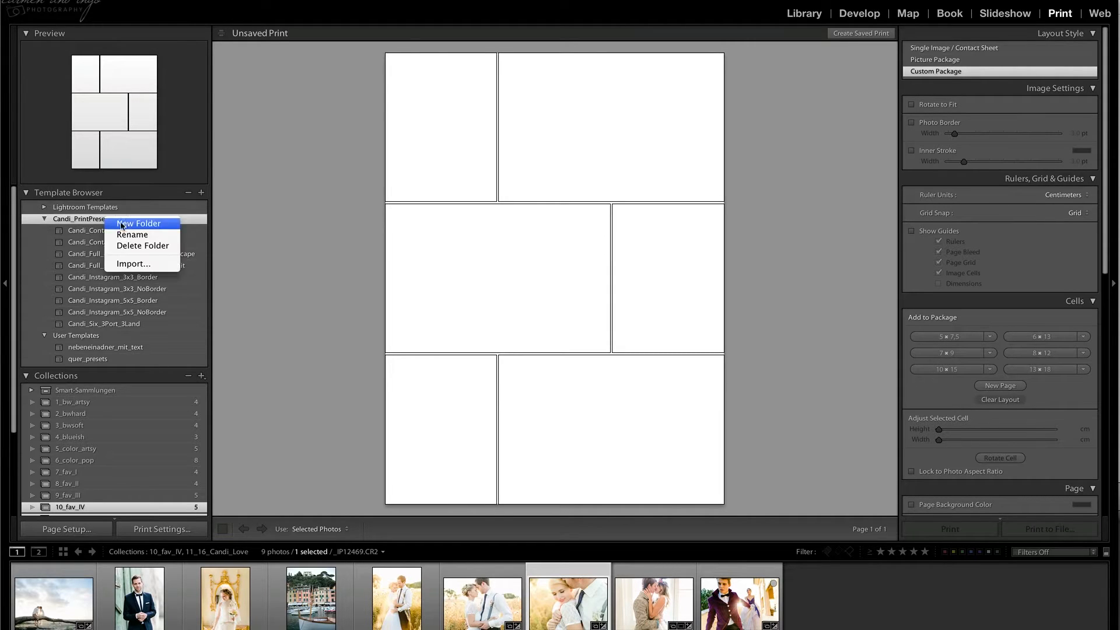
pyautogui.click(134, 263)
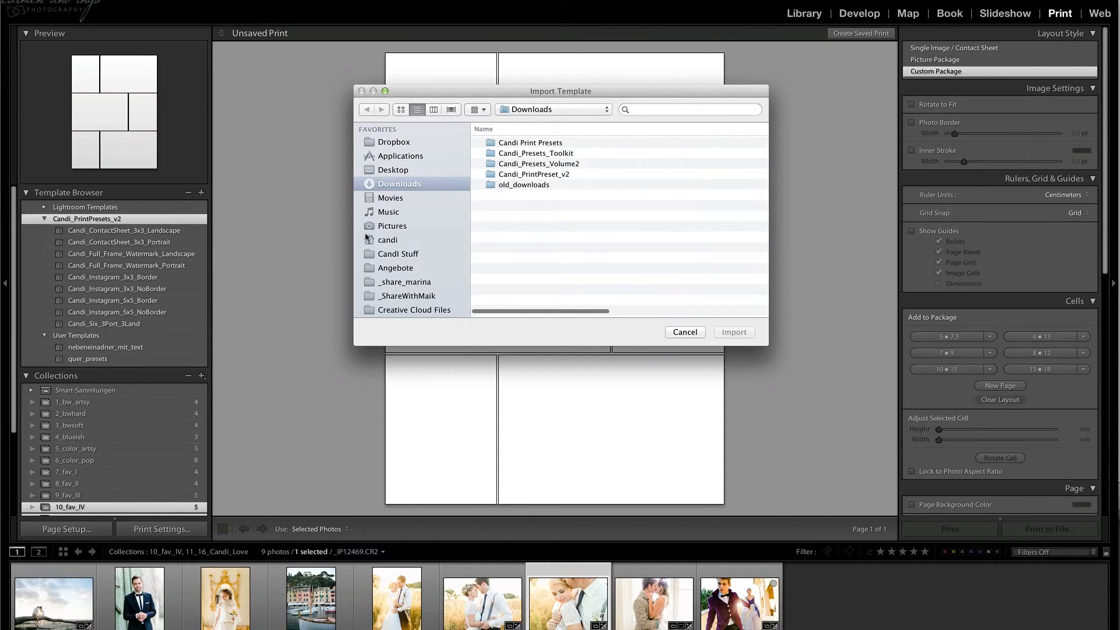
pyautogui.doubleClick(536, 143)
pyautogui.press('super+a')
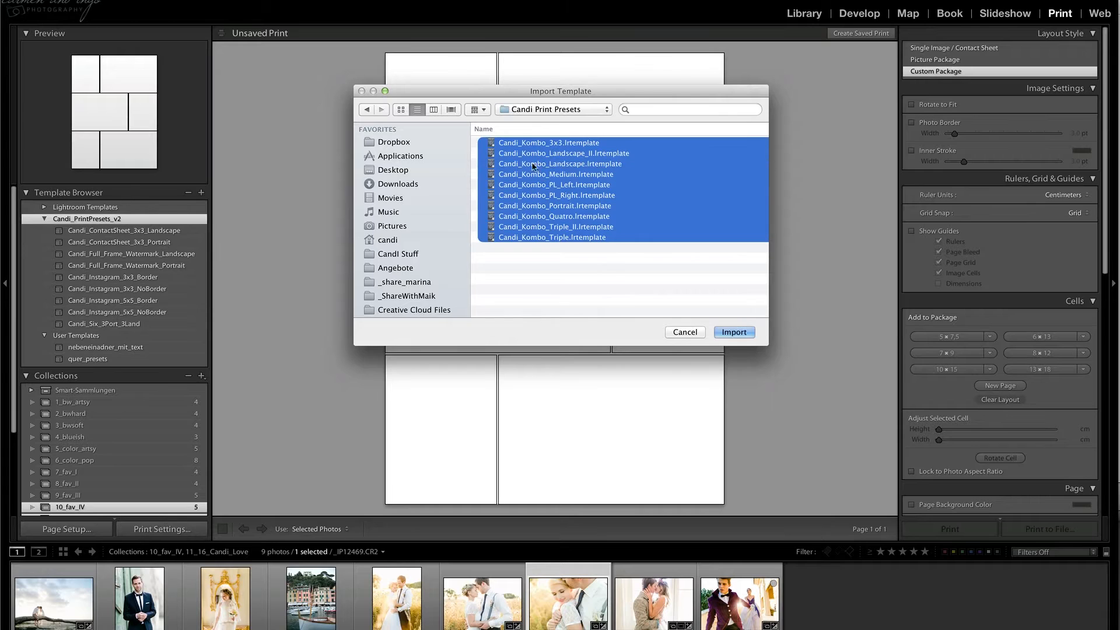
pyautogui.click(727, 335)
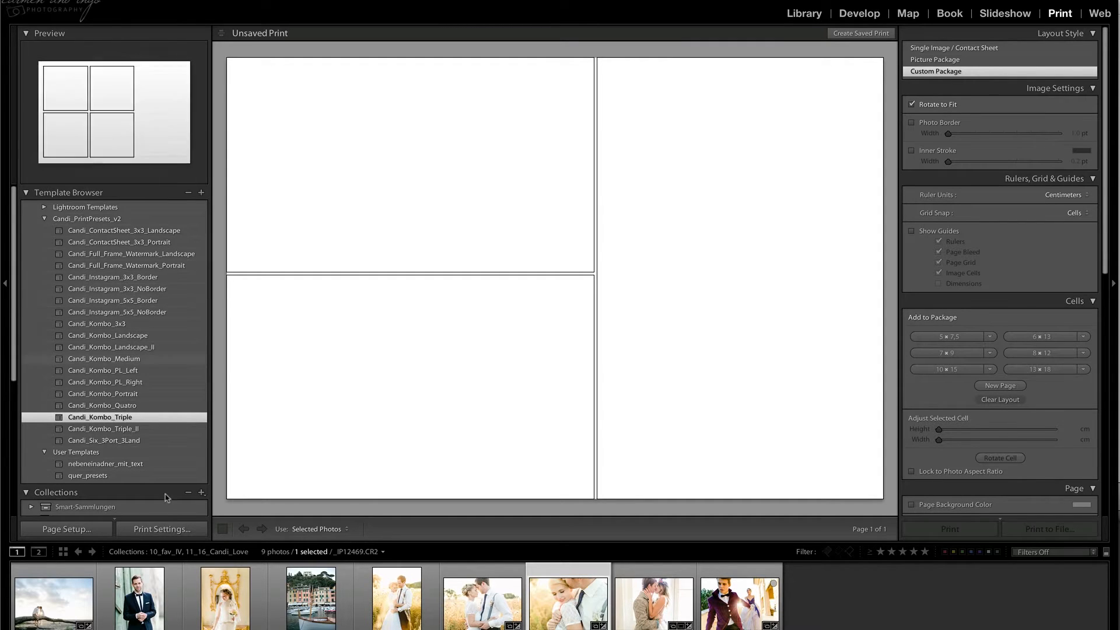
# Select all nine photos in the filmstrip and lay them out with the Candi_ContactSheet_3x3_Landscape template.
pyautogui.click(129, 618)
pyautogui.hotkey('ctrl', 'a')
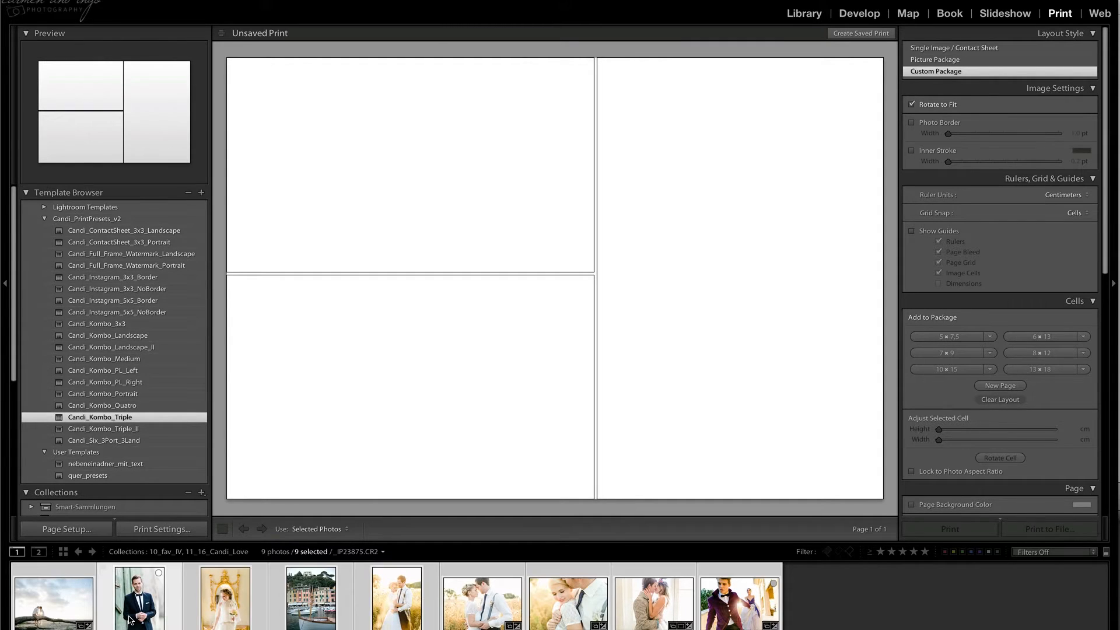
pyautogui.click(122, 278)
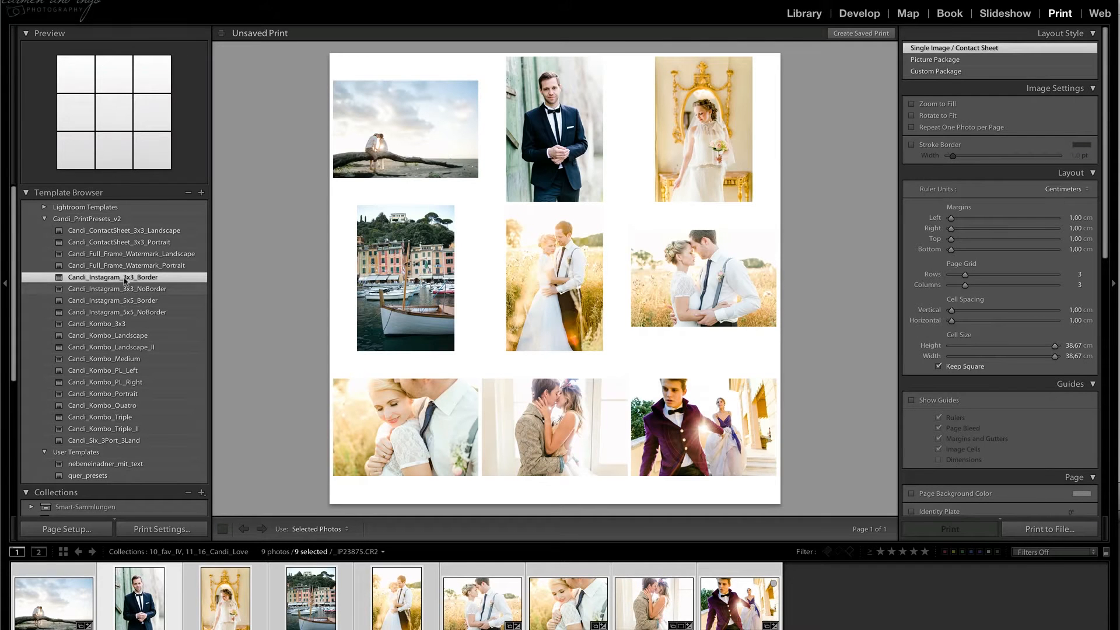
pyautogui.click(128, 232)
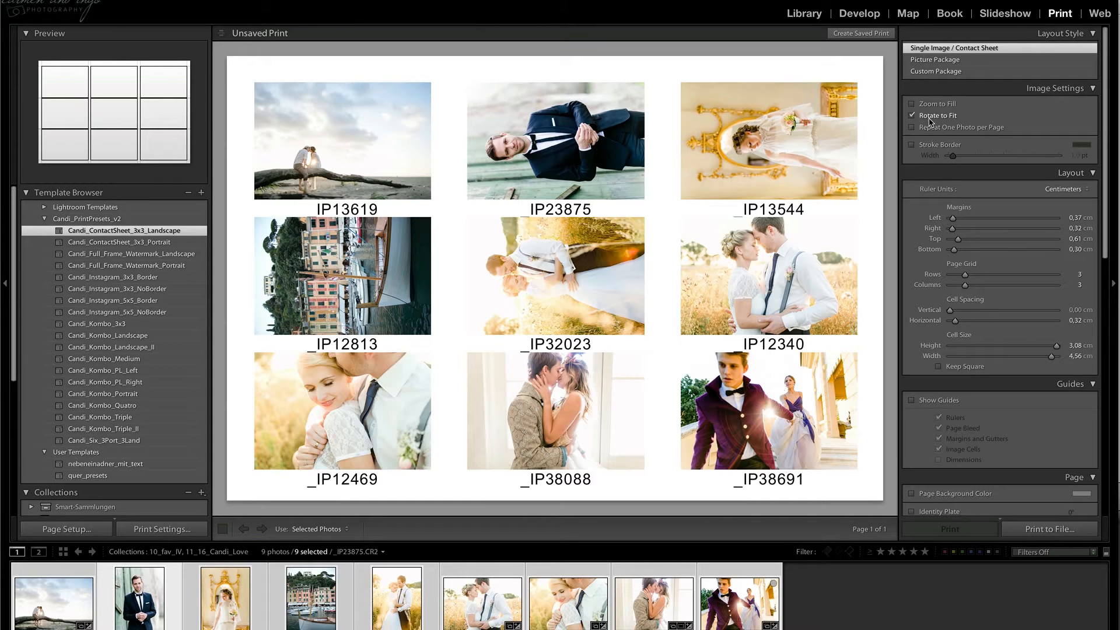
# Compare the landscape contact sheet with Rotate to Fit off and on, leaving the option on.
pyautogui.click(930, 116)
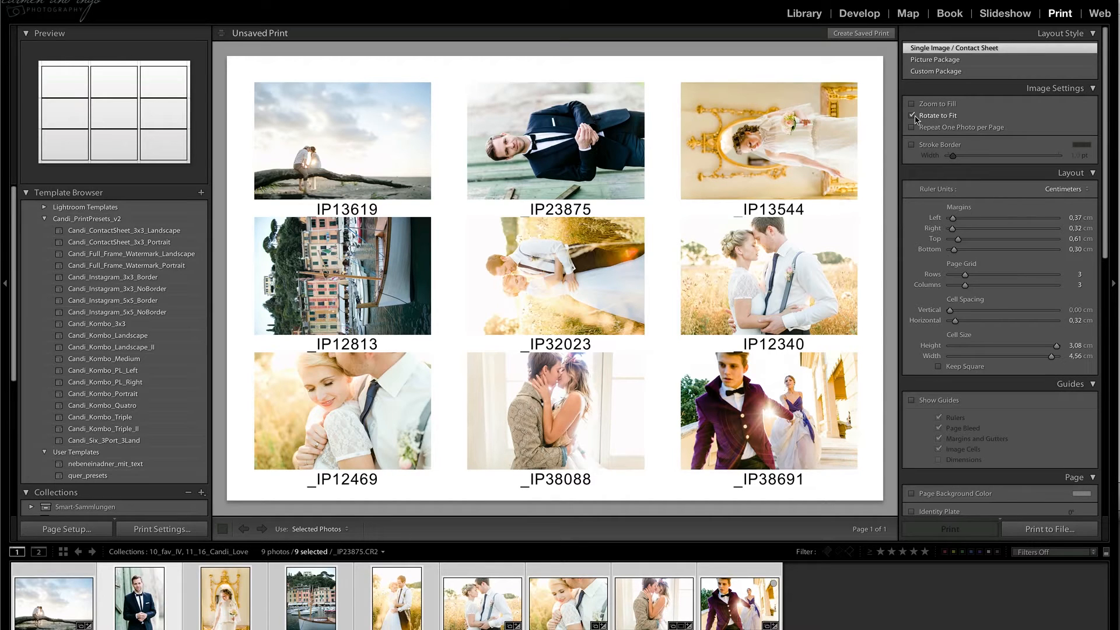
pyautogui.click(912, 115)
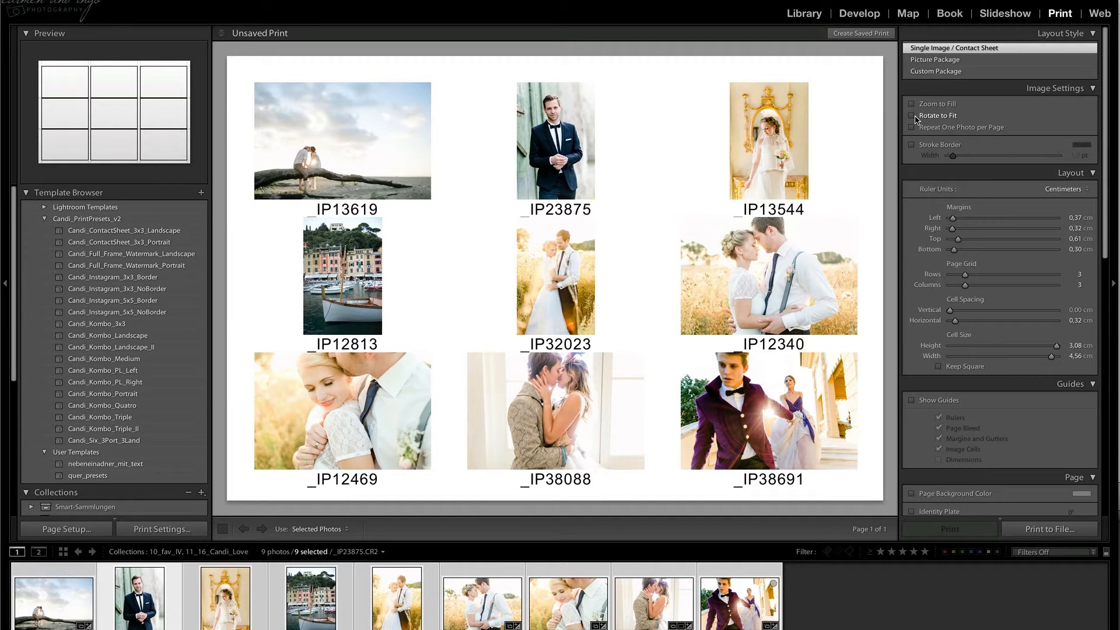
pyautogui.click(912, 116)
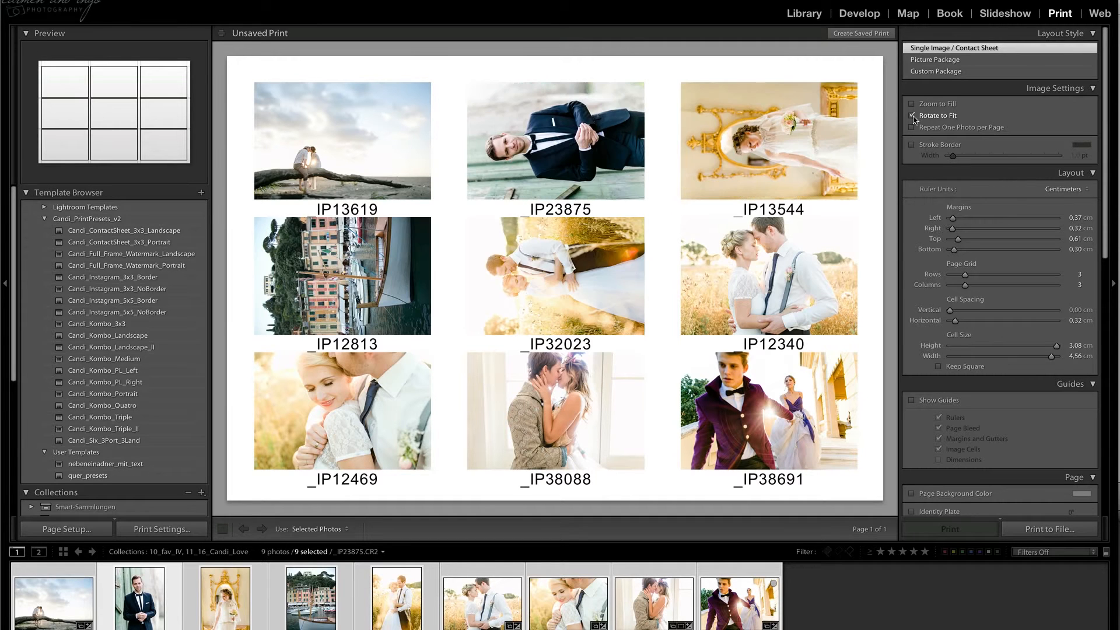
# Apply the Candi_ContactSheet_3x3_Portrait template and try Rotate to Fit on it, leaving the option off.
pyautogui.click(150, 244)
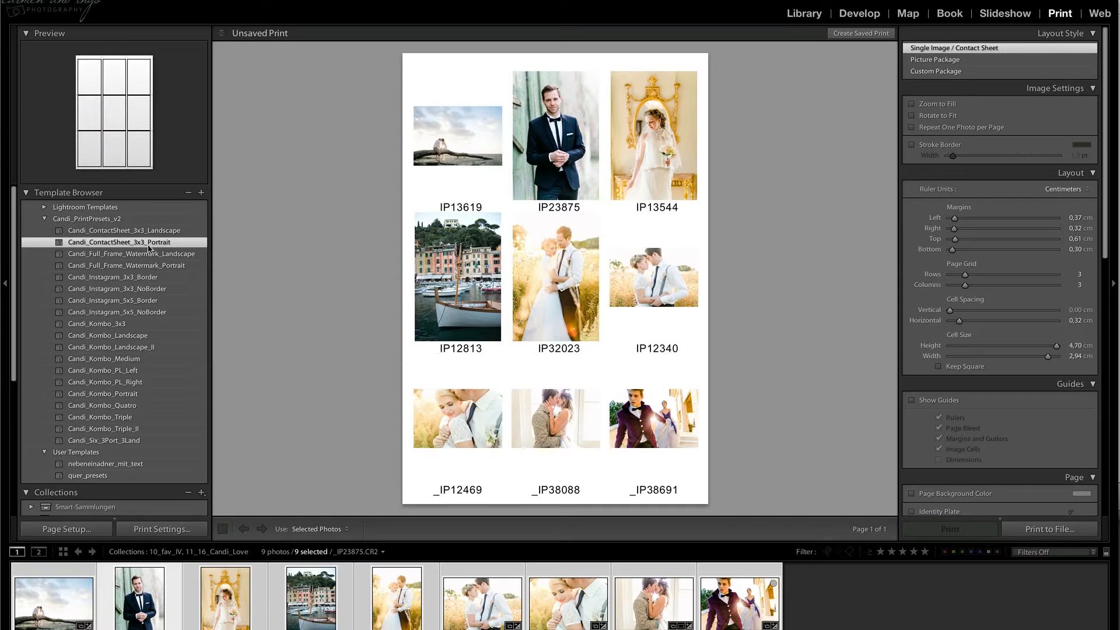
pyautogui.click(924, 117)
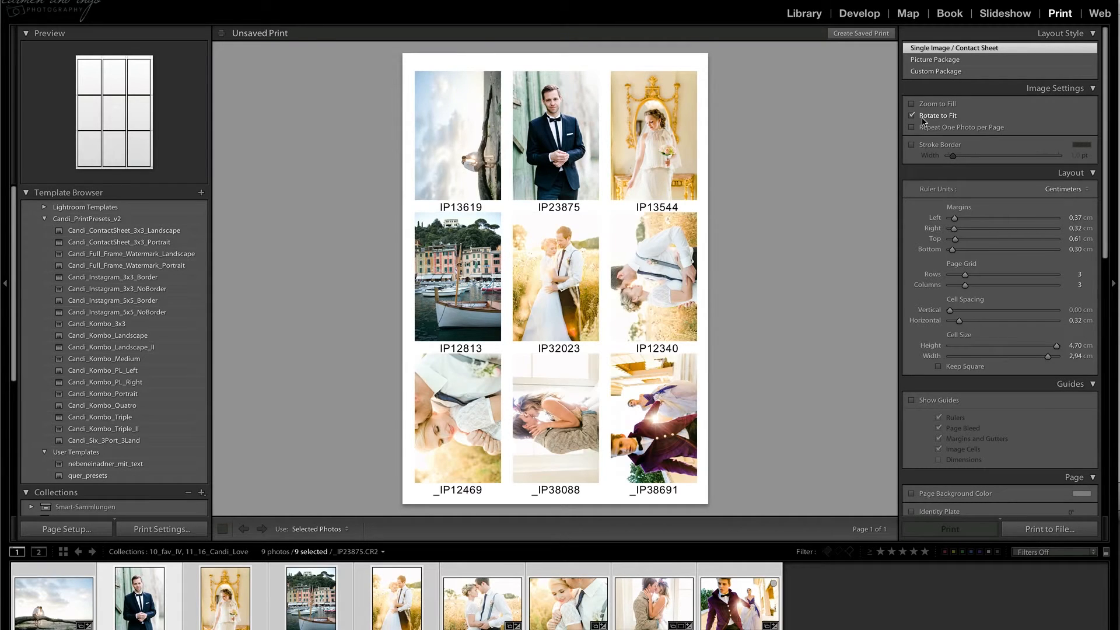
pyautogui.click(924, 119)
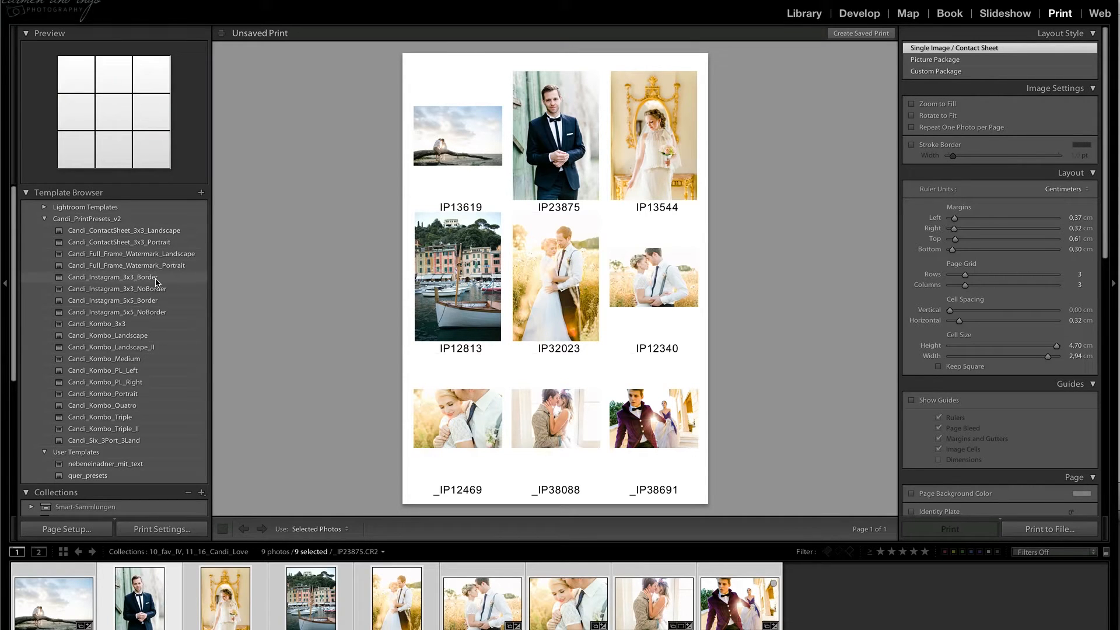
# Show the 25_instagram collection and lay out its photos with the Candi_Instagram_3x3_Border template.
pyautogui.scroll(-8, 117, 432)
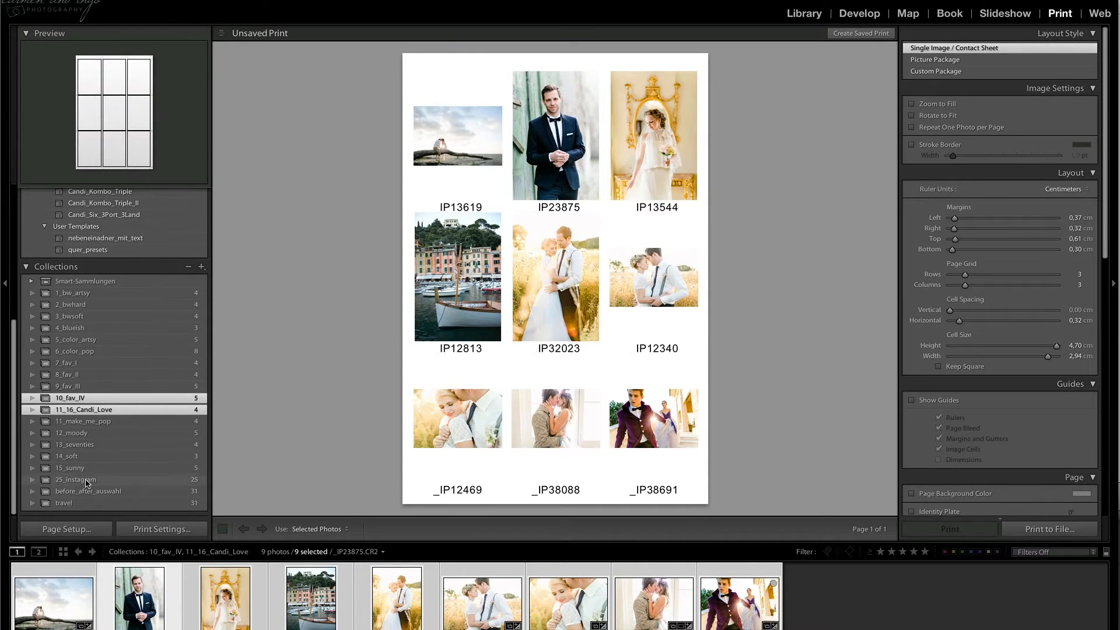
pyautogui.click(86, 482)
pyautogui.scroll(8, 104, 296)
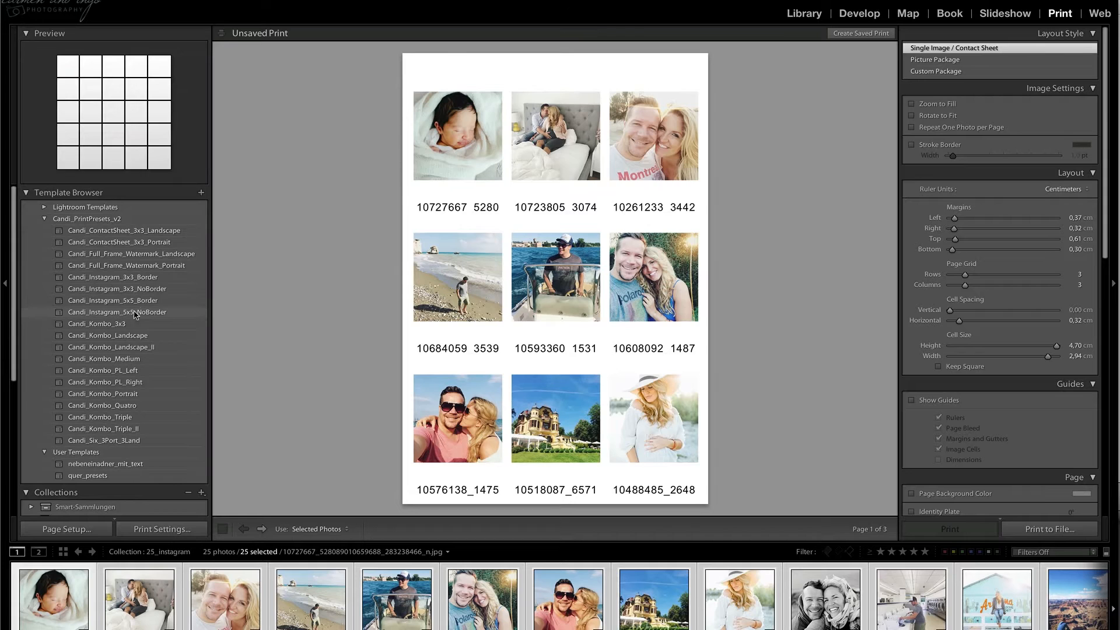
pyautogui.click(138, 279)
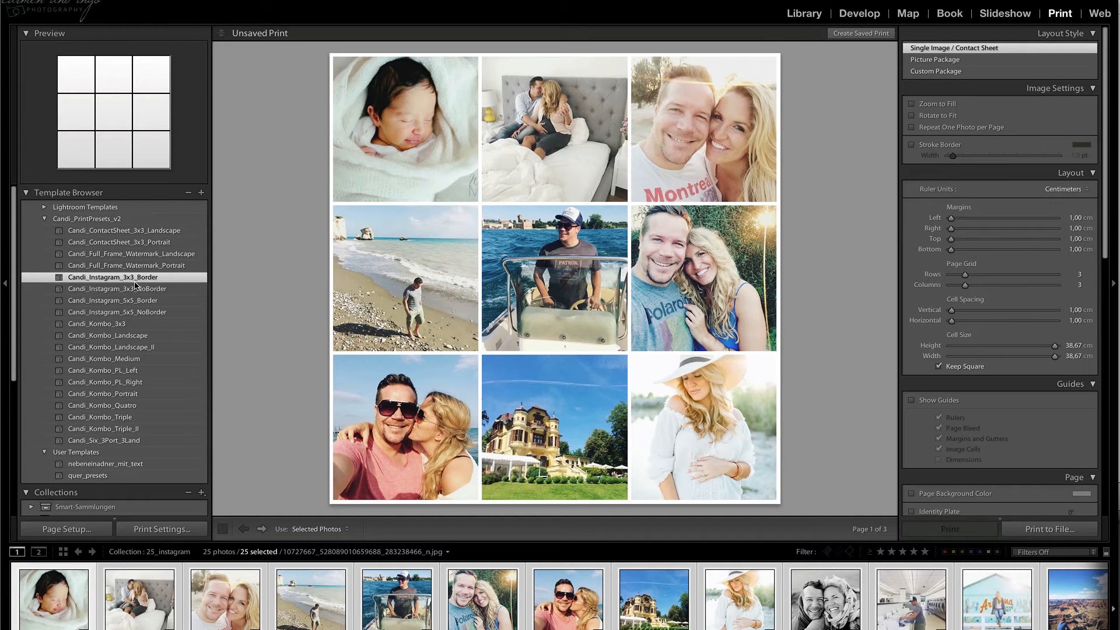
# Try the other Instagram templates in turn: 3x3_NoBorder, 5x5_Border and finally Candi_Instagram_5x5_NoBorder.
pyautogui.click(137, 289)
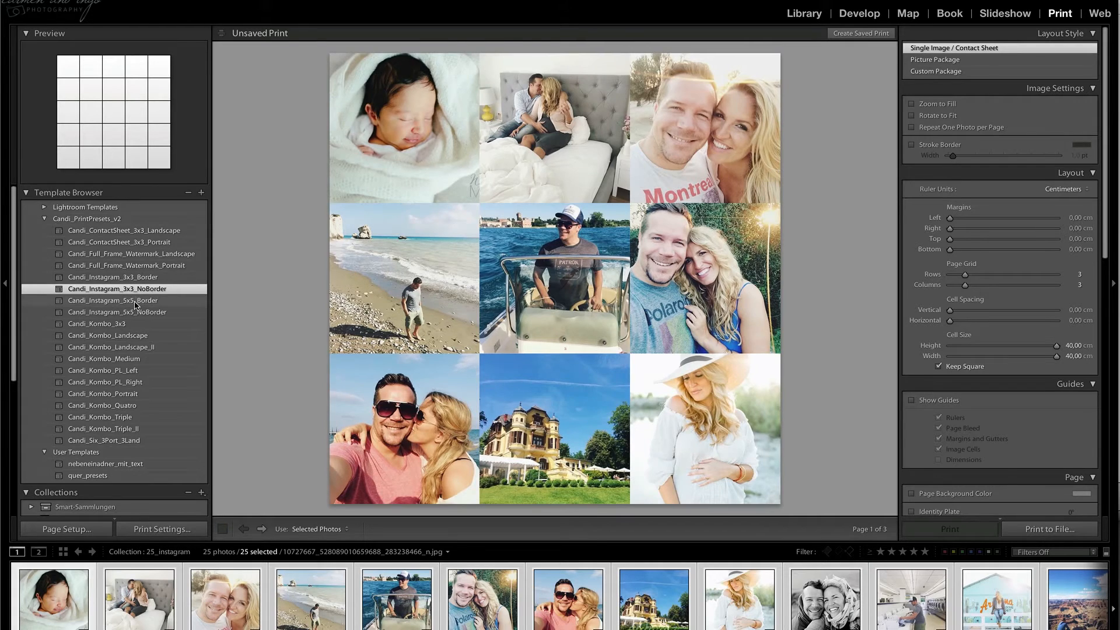
pyautogui.click(135, 301)
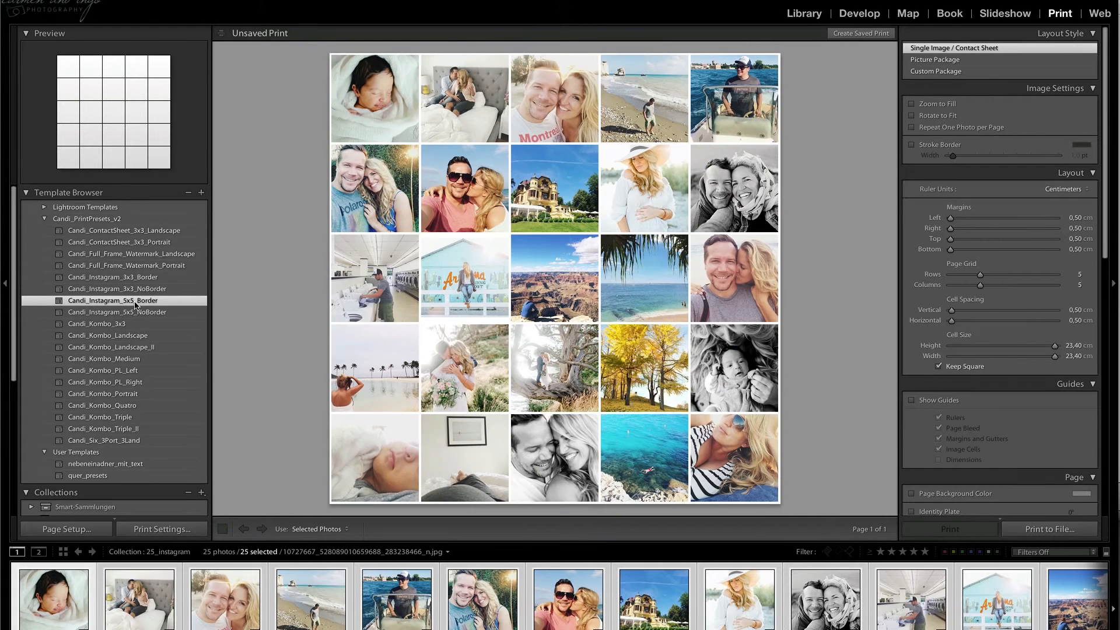
pyautogui.click(138, 313)
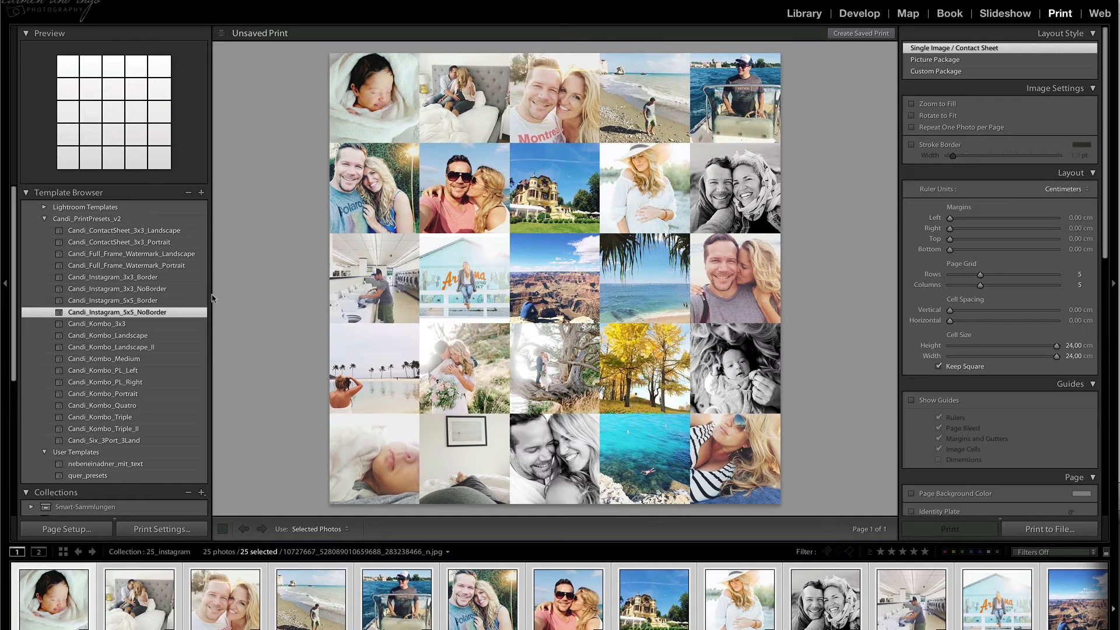
# Apply the Candi_Full_Frame_Watermark_Landscape template and place the purple-jacket couple photo from the 11_16_Candi_Love collection on the page.
pyautogui.click(160, 259)
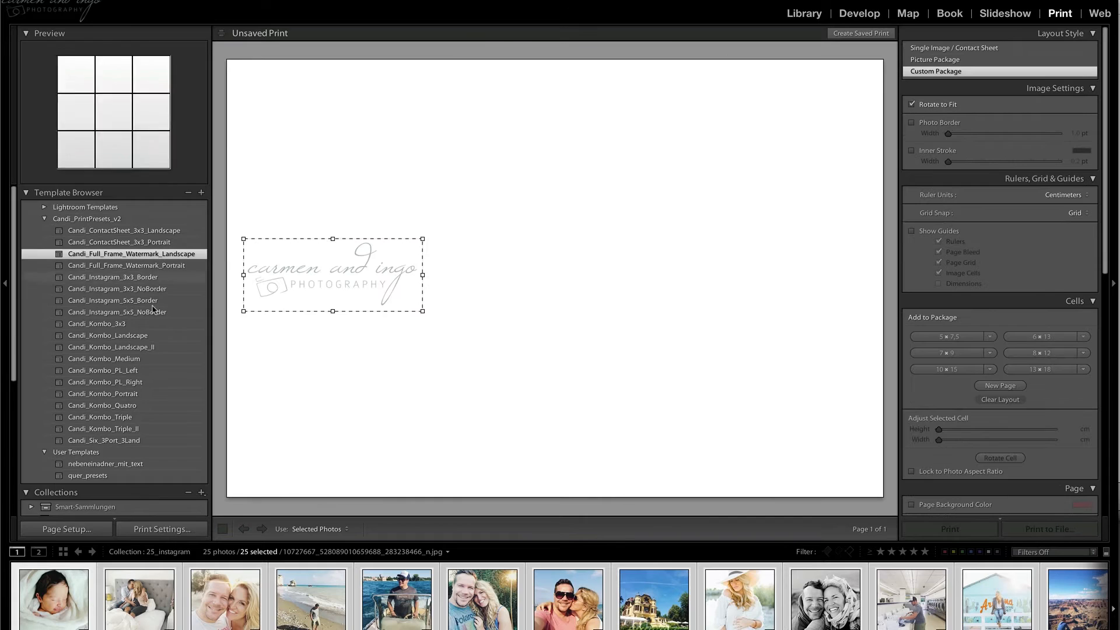
pyautogui.scroll(-5, 154, 327)
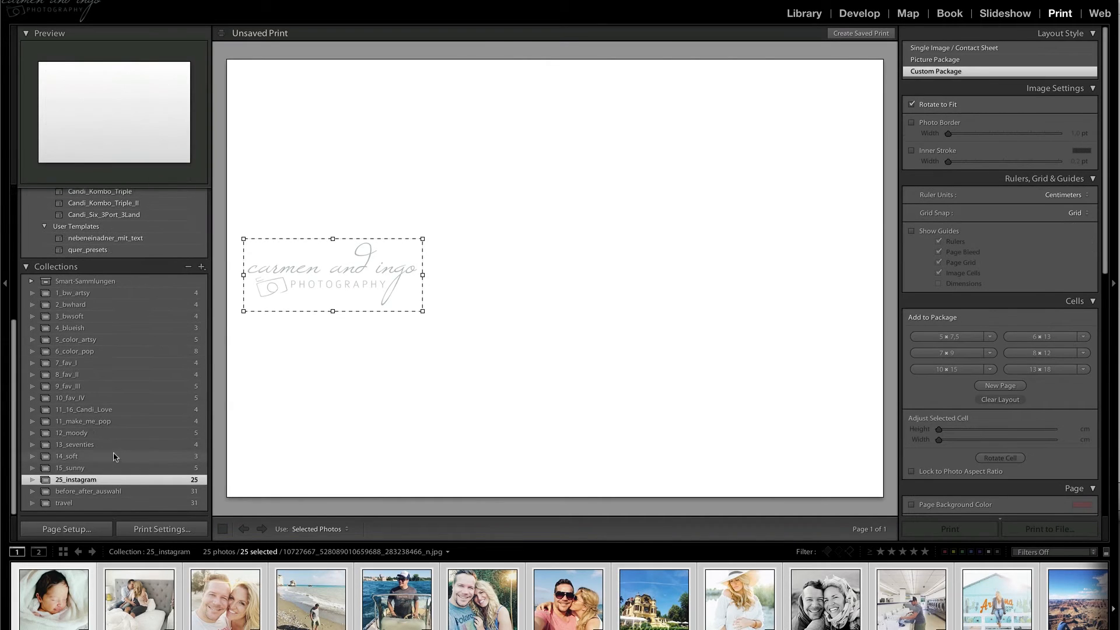
pyautogui.click(117, 409)
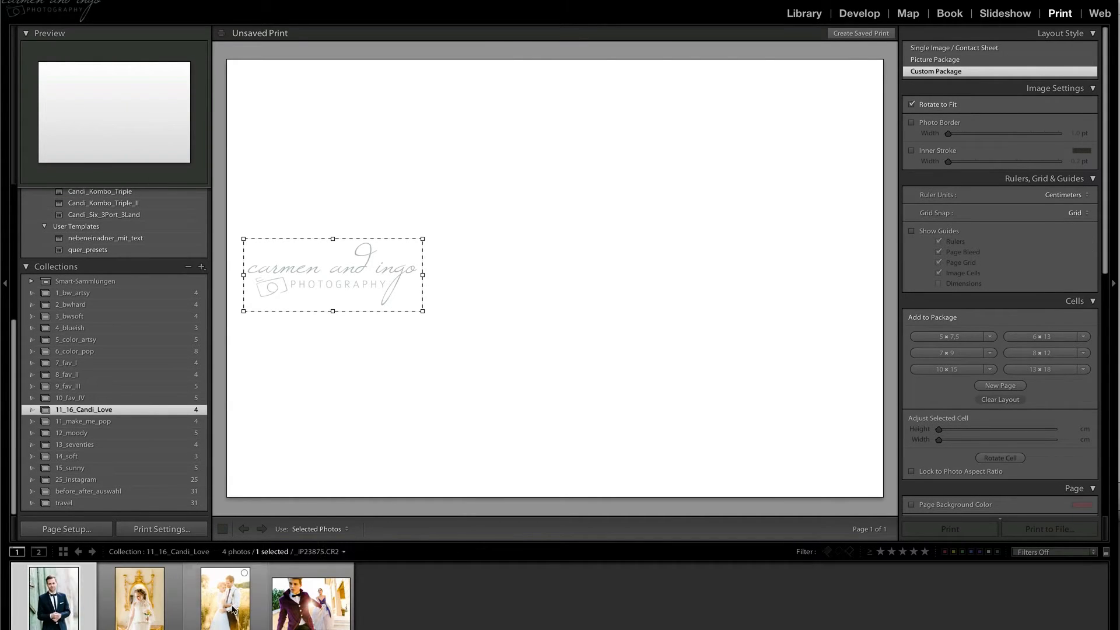
pyautogui.moveTo(311, 601); pyautogui.dragTo(394, 438)
# Try the logo watermark above the woman, then reposition it over the lower part of her gown and the steps beside it.
pyautogui.moveTo(273, 289); pyautogui.dragTo(577, 92)
pyautogui.moveTo(576, 99)
pyautogui.mouseDown()
pyautogui.moveTo(713, 229)
pyautogui.moveTo(644, 145)
pyautogui.moveTo(572, 98)
pyautogui.mouseUp()
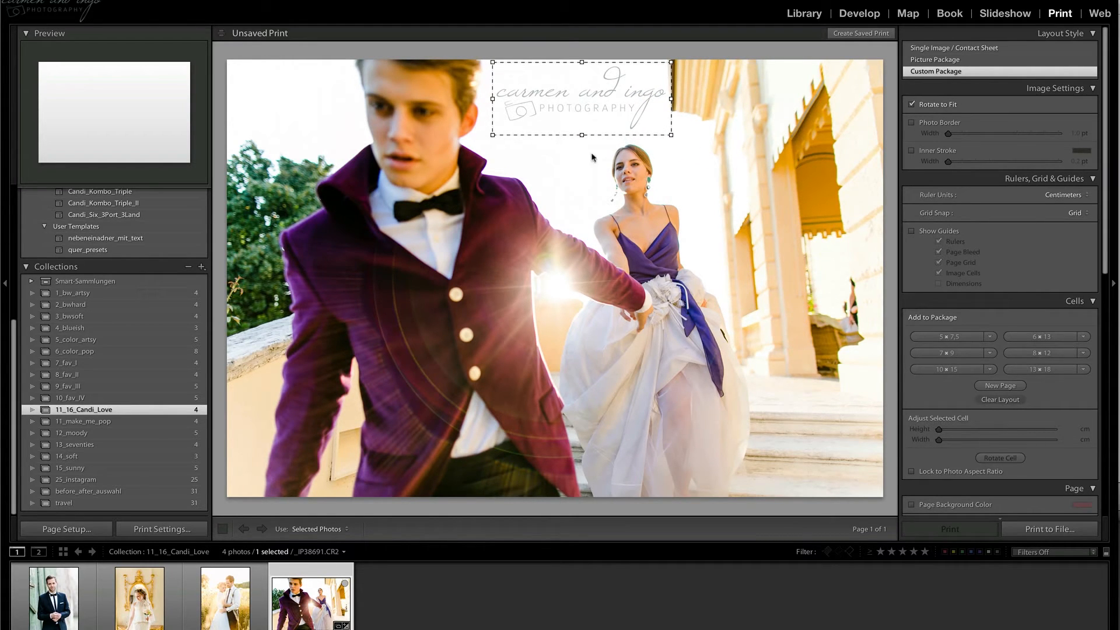
pyautogui.moveTo(578, 108); pyautogui.dragTo(730, 427)
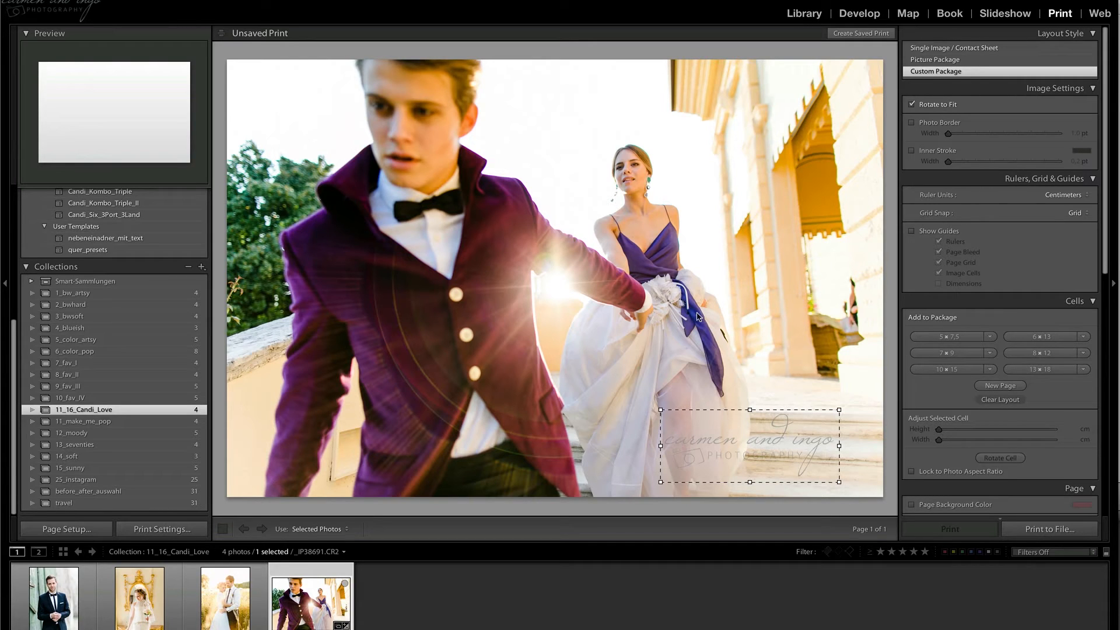
pyautogui.moveTo(754, 433); pyautogui.dragTo(779, 387)
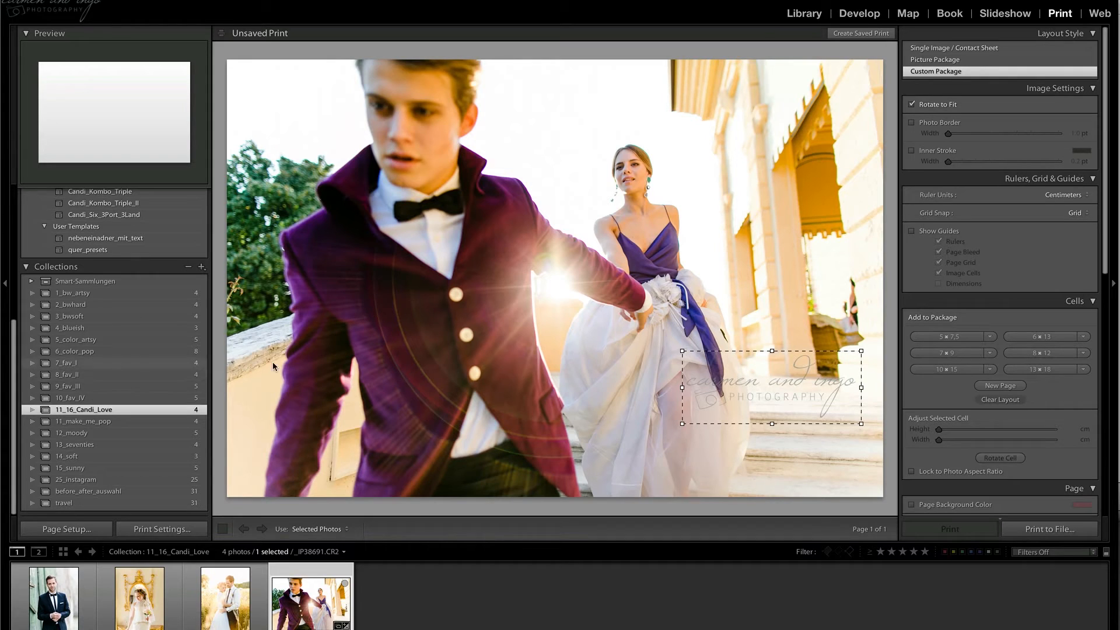
# Switch the page to the Candi_Full_Frame_Watermark_Portrait template.
pyautogui.scroll(3, 69, 362)
pyautogui.scroll(8, 69, 362)
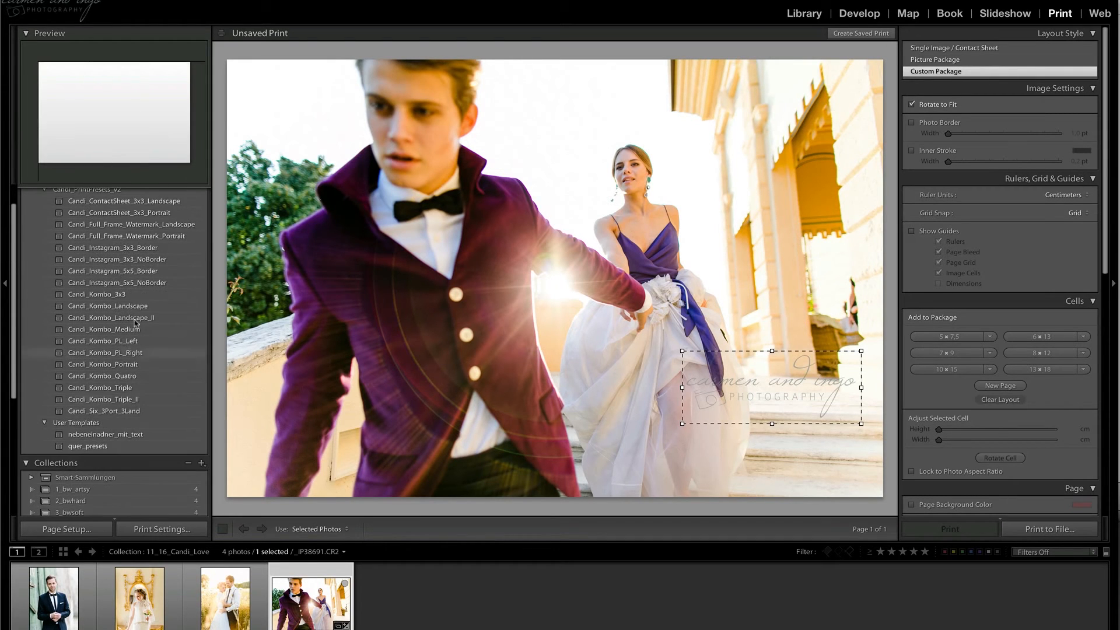
pyautogui.click(138, 237)
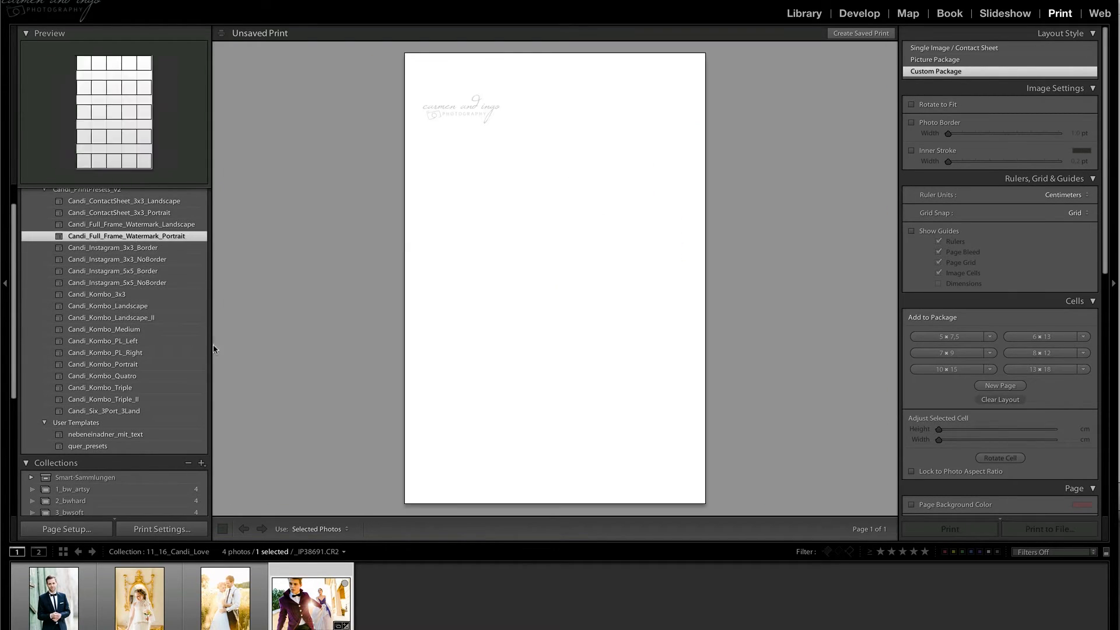
# Place the couple photo from the golden field on the portrait page and move the logo watermark into the bright sky above them.
pyautogui.moveTo(245, 601); pyautogui.dragTo(474, 350)
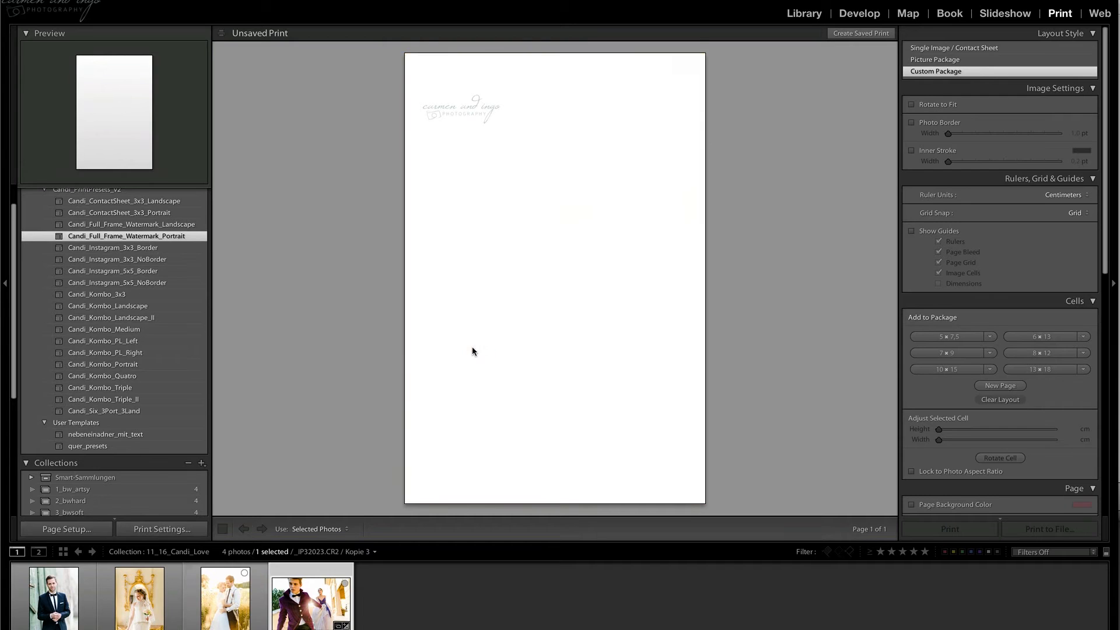
pyautogui.moveTo(477, 113); pyautogui.dragTo(507, 89)
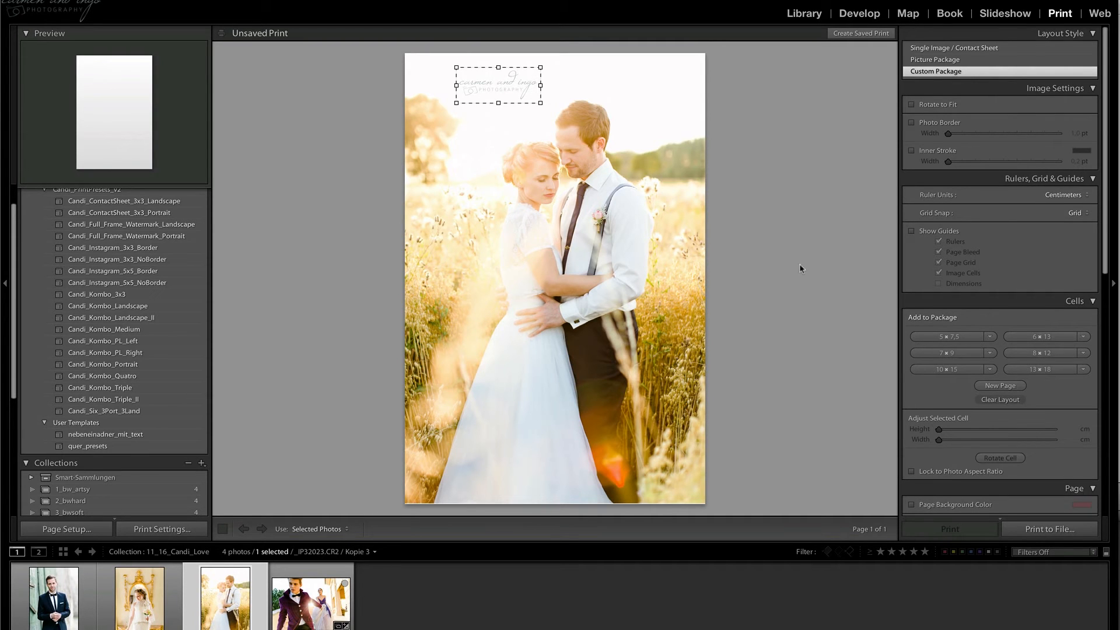
# Check the identity plate choices in the page settings, keeping Custom, and nudge the logo watermark slightly closer to the page's upper edge.
pyautogui.scroll(-10, 1103, 309)
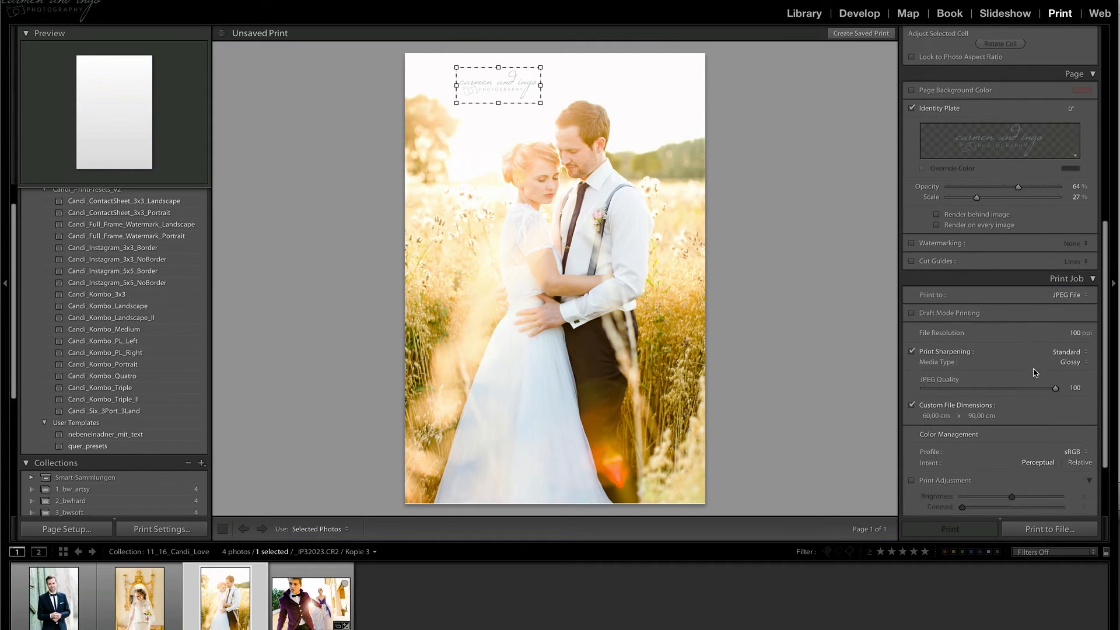
pyautogui.scroll(1, 948, 108)
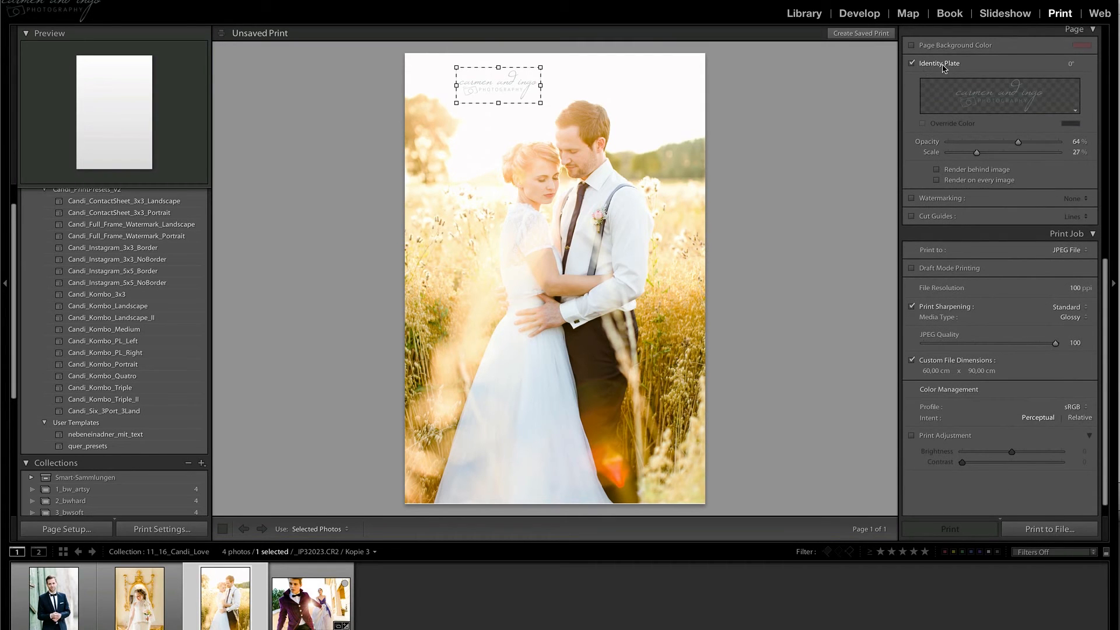
pyautogui.click(1075, 110)
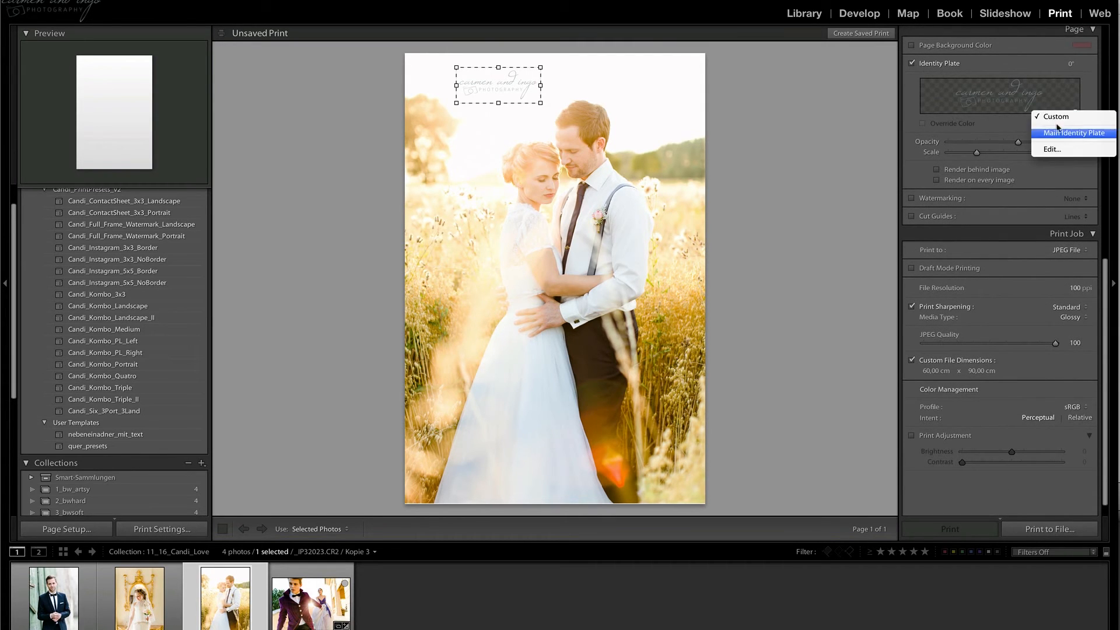
pyautogui.click(912, 107)
pyautogui.click(575, 86)
pyautogui.moveTo(489, 89); pyautogui.dragTo(493, 82)
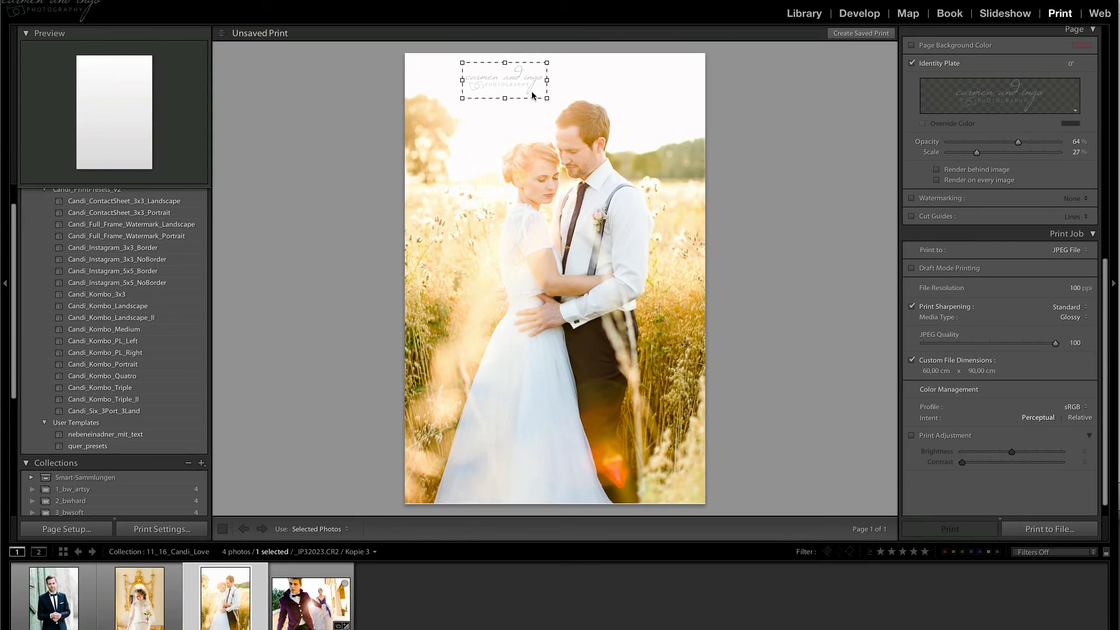
# Apply the Candi_Six_3Port_3Land template and fill its middle row and the two portrait cells above and below with the four collection photos.
pyautogui.scroll(1, 150, 408)
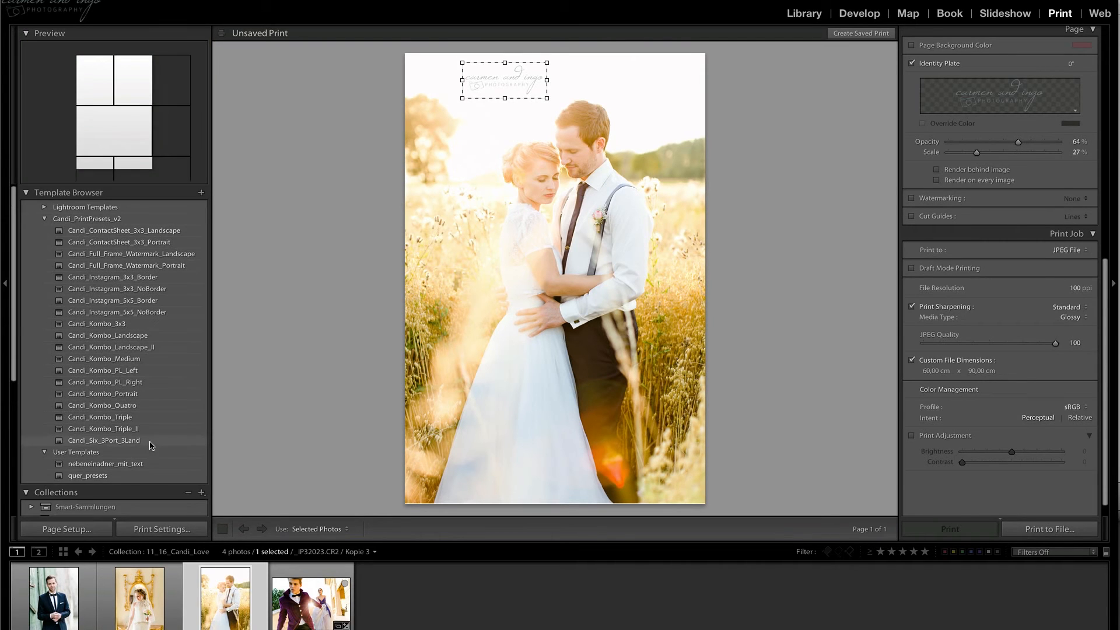
pyautogui.click(150, 441)
pyautogui.moveTo(236, 606); pyautogui.dragTo(653, 278)
pyautogui.moveTo(498, 262); pyautogui.dragTo(497, 261)
pyautogui.moveTo(154, 606); pyautogui.dragTo(461, 394)
pyautogui.moveTo(64, 600); pyautogui.dragTo(418, 155)
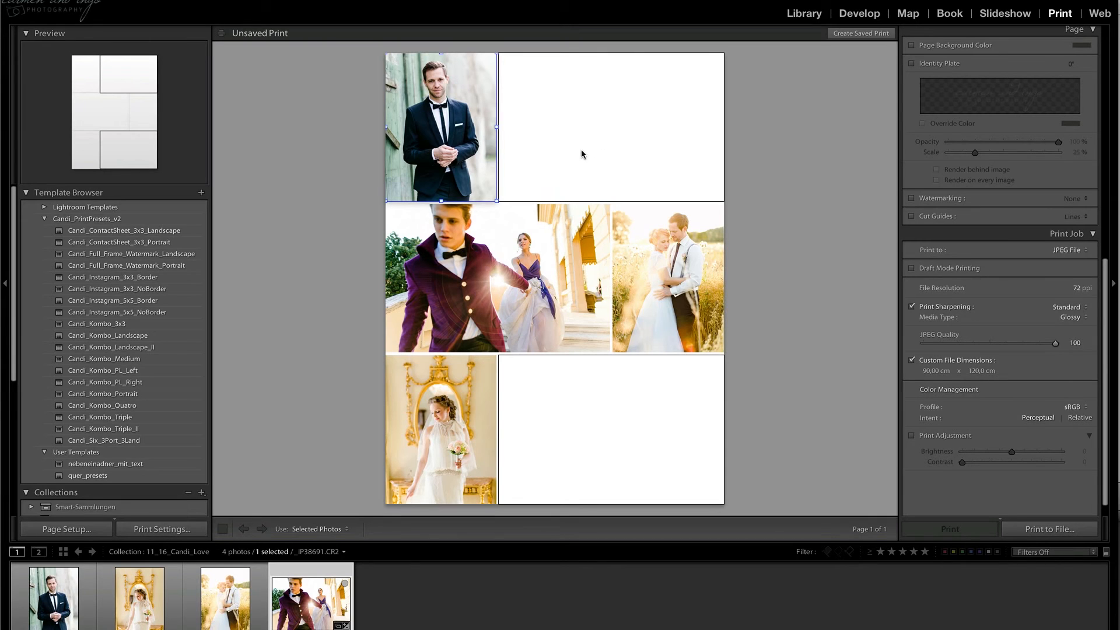
# Delete both middle-row cells, extend the empty upper landscape cell down over the middle row, and place the field couple photo in it.
pyautogui.click(632, 229)
pyautogui.press('Delete')
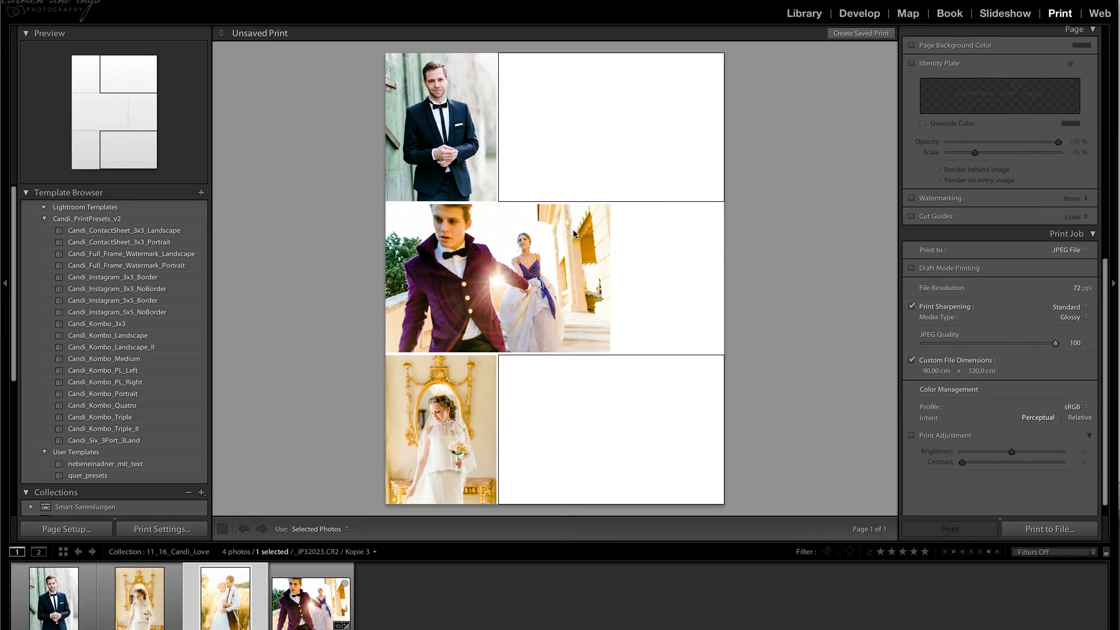
pyautogui.click(575, 232)
pyautogui.press('Delete')
pyautogui.click(623, 183)
pyautogui.moveTo(610, 199); pyautogui.dragTo(604, 354)
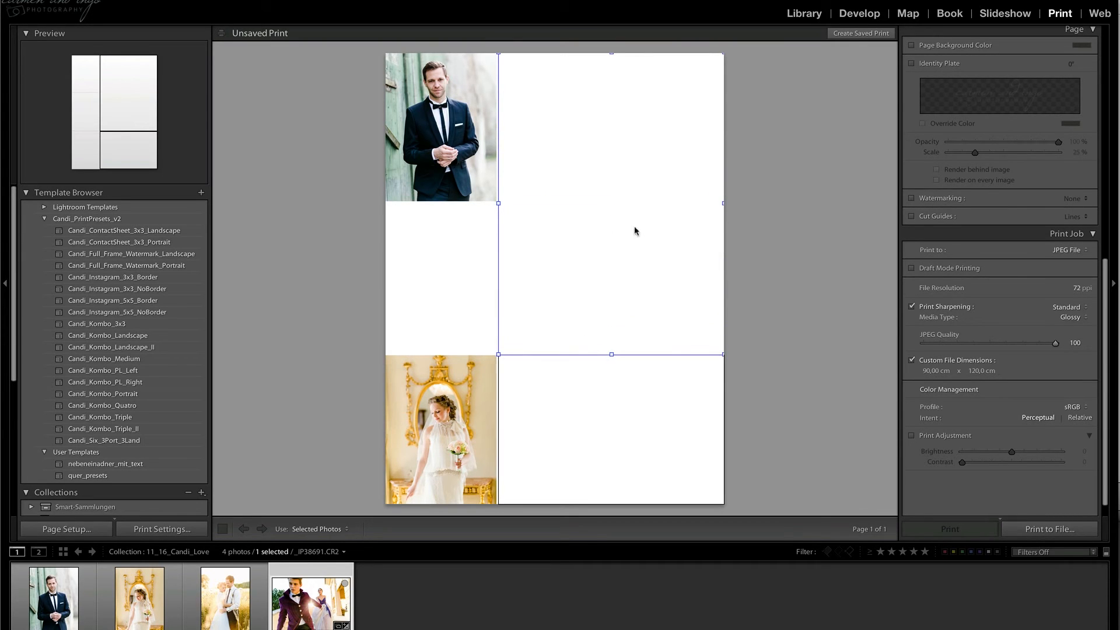
pyautogui.moveTo(225, 598); pyautogui.dragTo(608, 255)
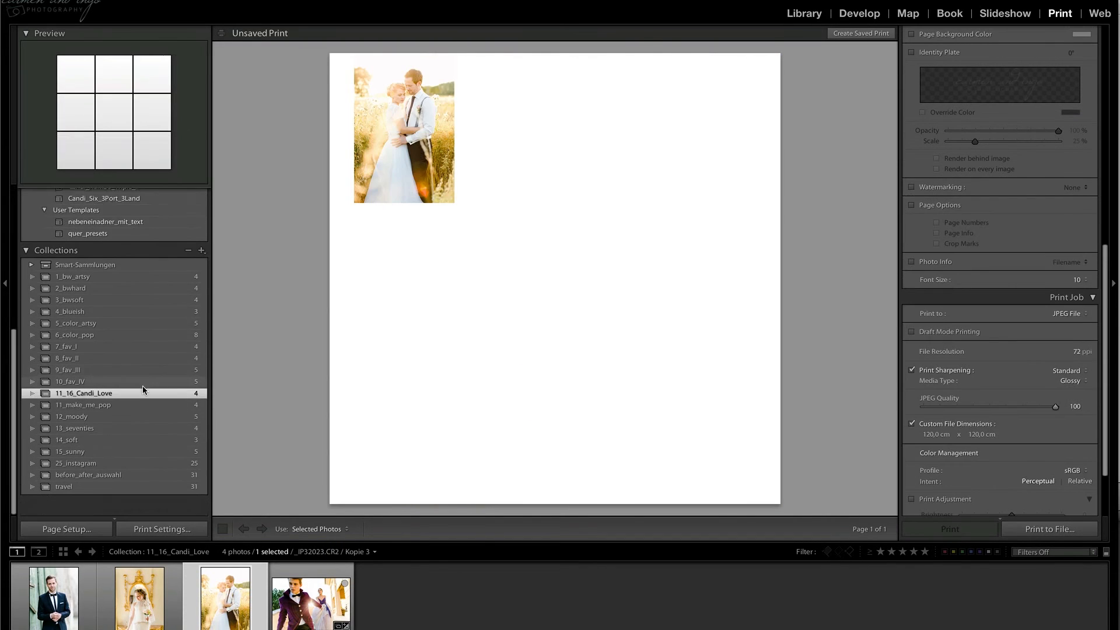
# Lay out all photos of the 25_instagram collection in Candi_Instagram_3x3_NoBorder and switch the layout to Candi_Instagram_5x5_Border.
pyautogui.scroll(2, 132, 425)
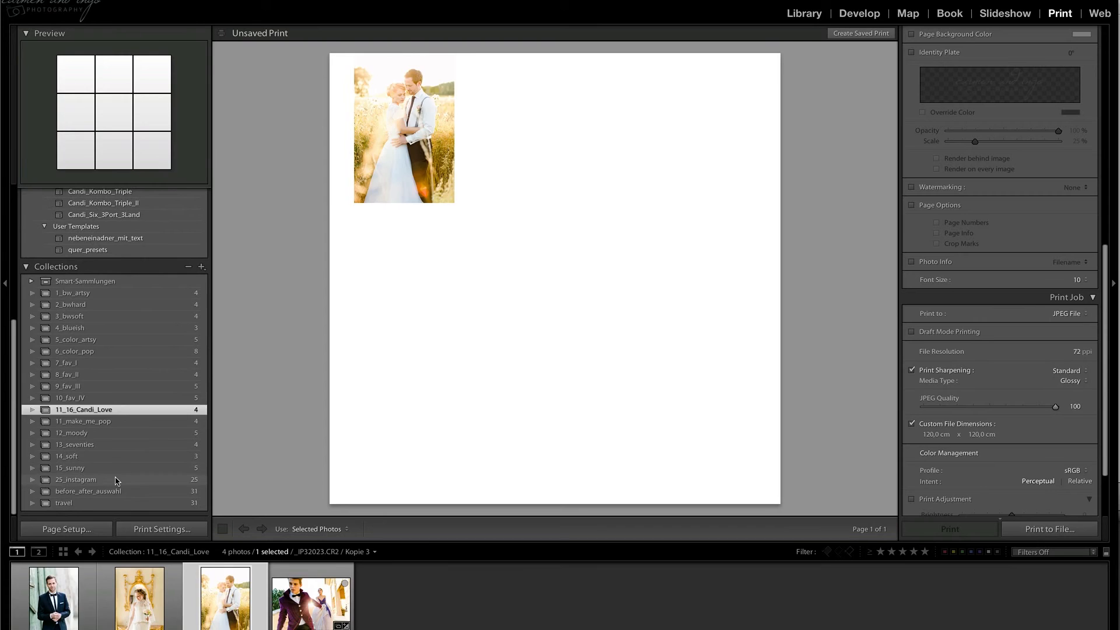
pyautogui.click(116, 480)
pyautogui.scroll(5, 163, 292)
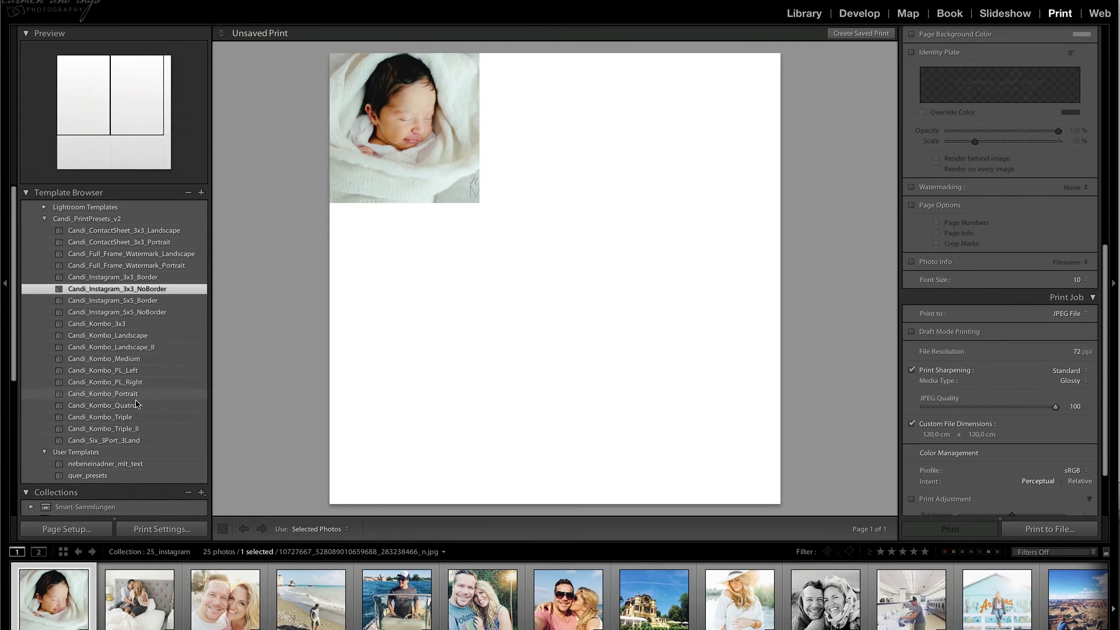
pyautogui.hotkey('ctrl', 'a')
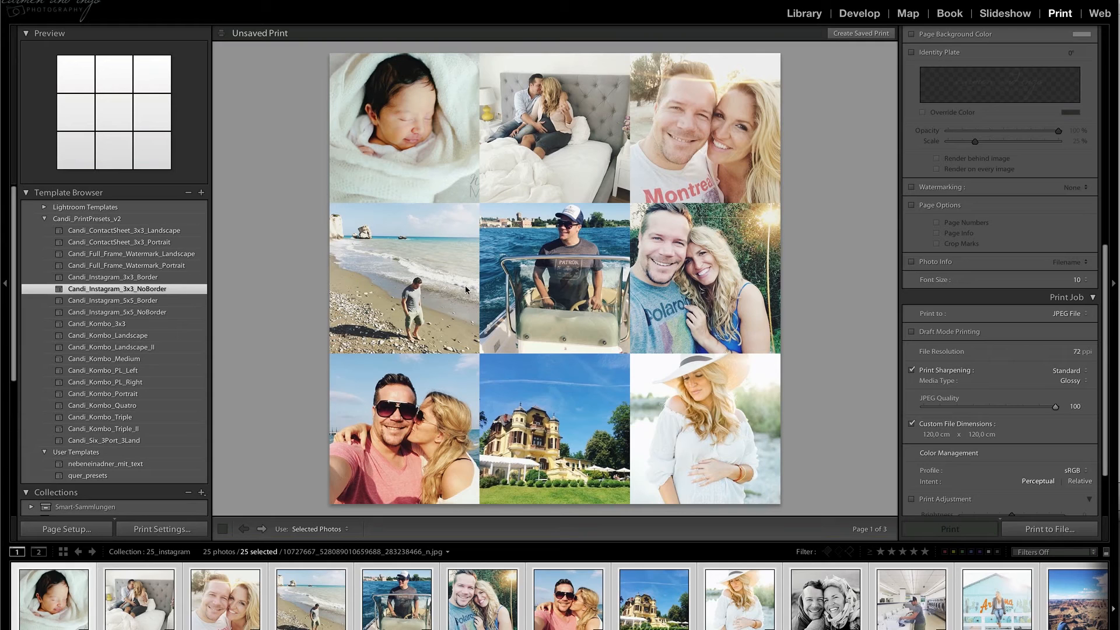
pyautogui.click(144, 303)
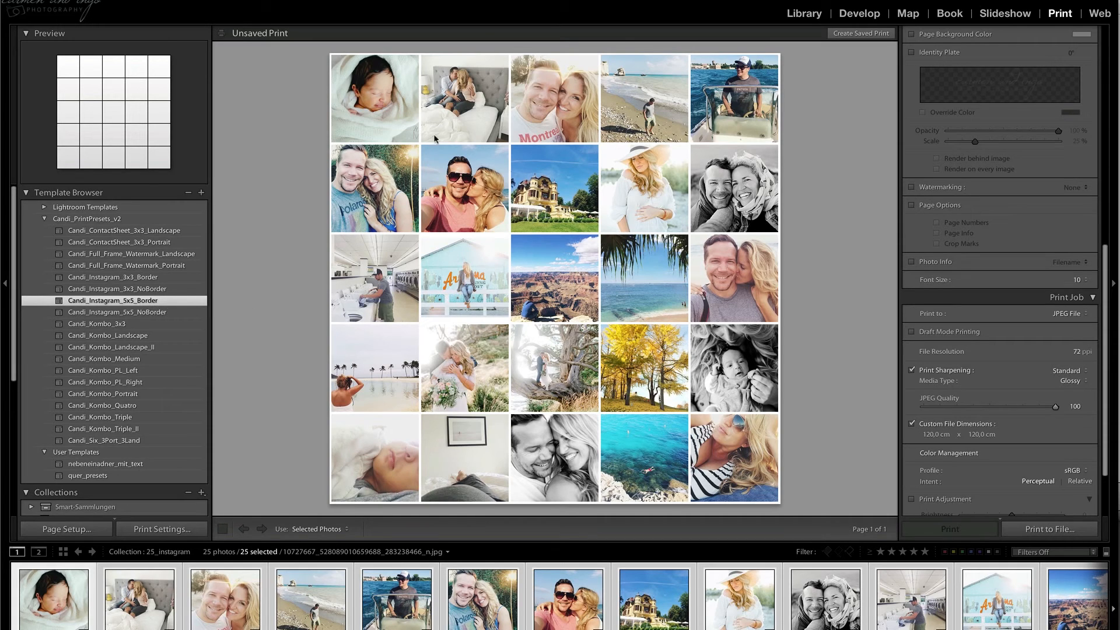
# Export the 5x5 Instagram layout as a JPEG named IS_candi_test.jpg in the Downloads folder.
pyautogui.click(1050, 531)
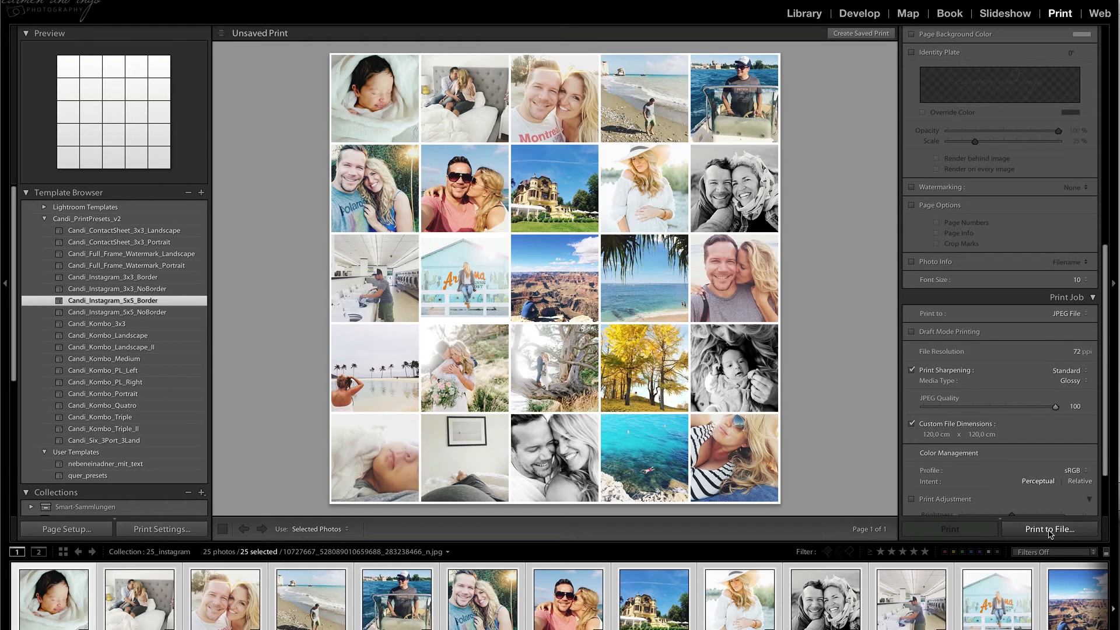
pyautogui.write('IS_candi_test.jpg')
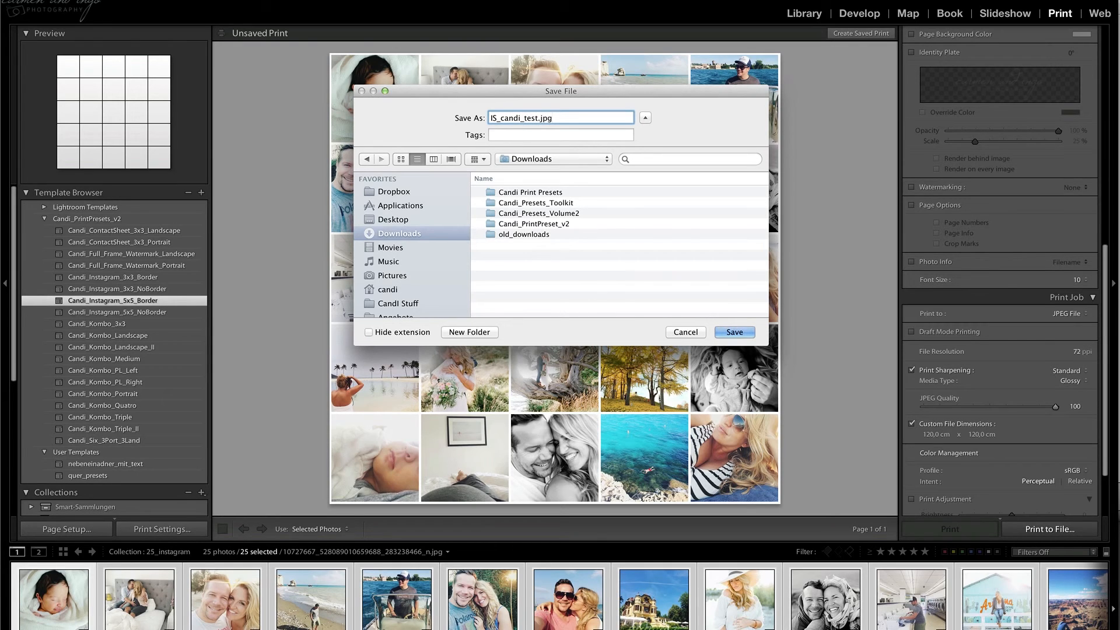
pyautogui.press('Return')
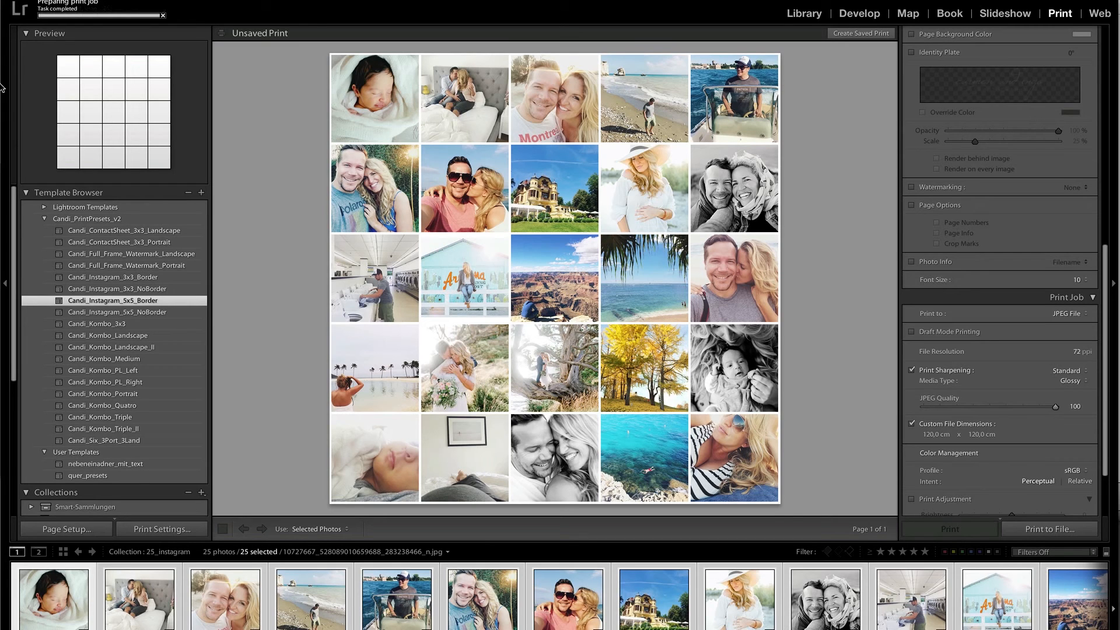
# Switch to Finder, preview IS_candi_test.jpg from the Downloads folder, and close the preview and the Finder window.
pyautogui.click(22, 180)
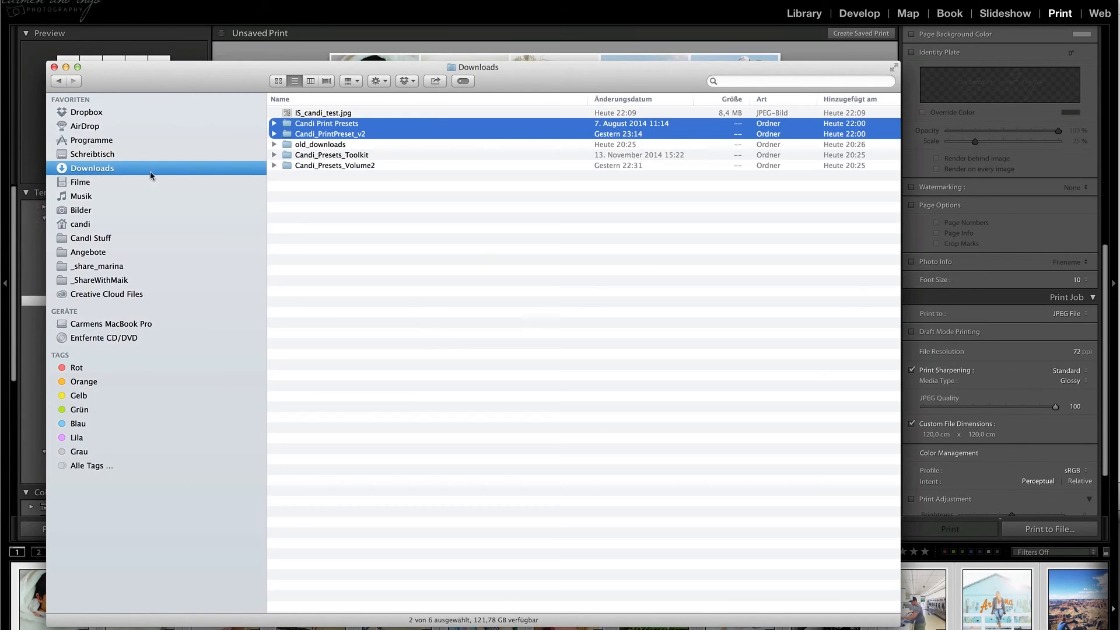
pyautogui.click(355, 115)
pyautogui.doubleClick(360, 121)
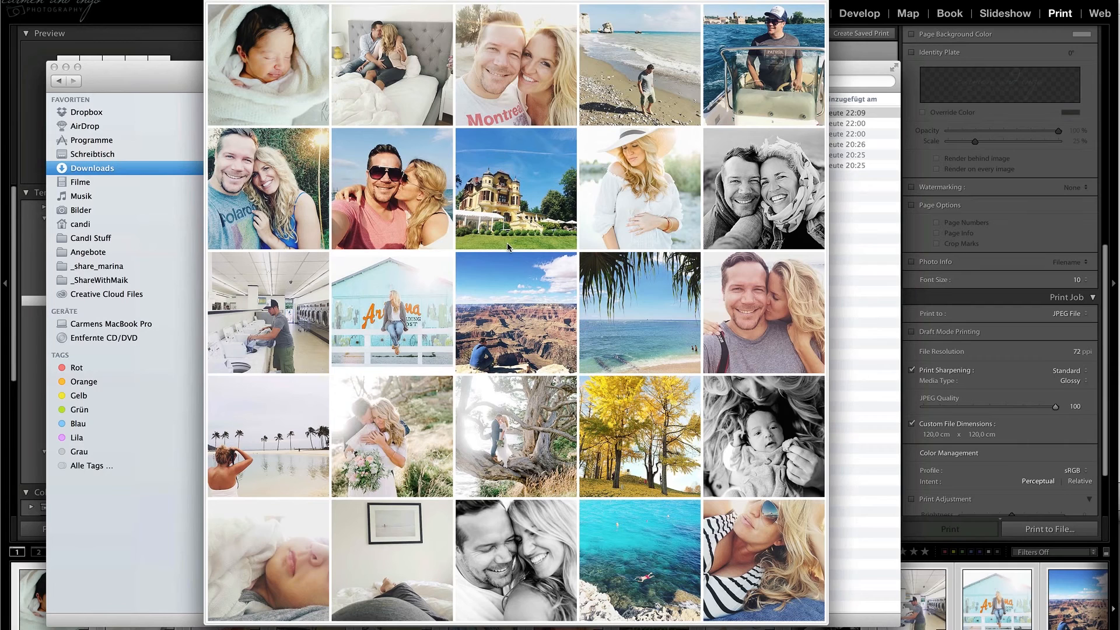
pyautogui.press('super+w')
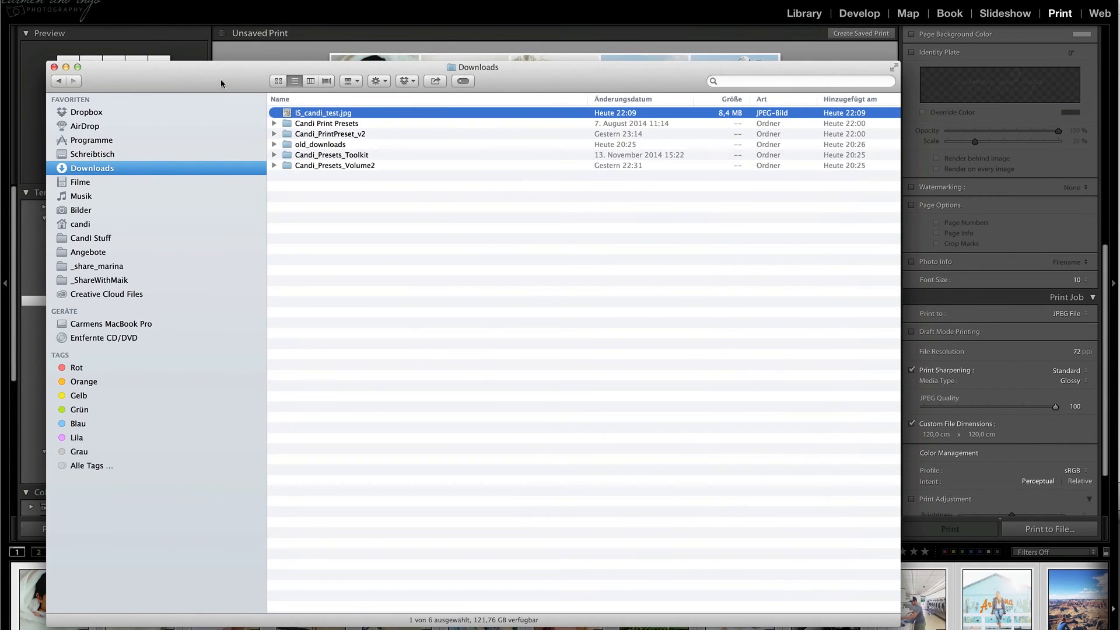
pyautogui.moveTo(219, 79); pyautogui.dragTo(251, 43)
pyautogui.press('super+w')
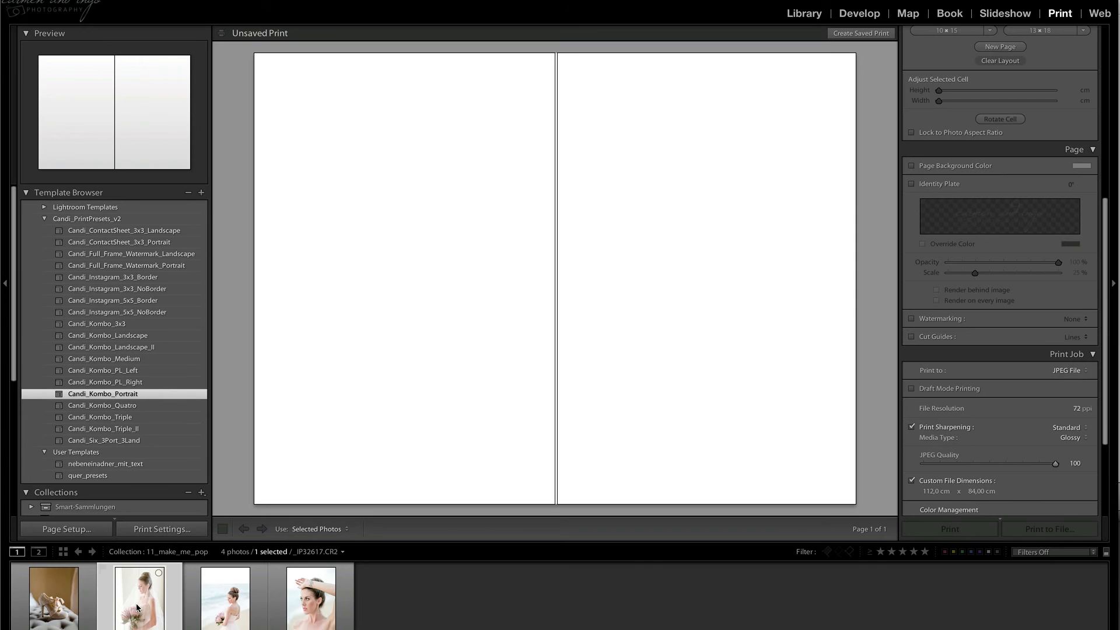
# Fill the Candi_Kombo_Portrait layout with the veiled bride holding a bouquet and the bride portrait with her arm raised.
pyautogui.moveTo(138, 609); pyautogui.dragTo(329, 382)
pyautogui.moveTo(295, 603); pyautogui.dragTo(635, 301)
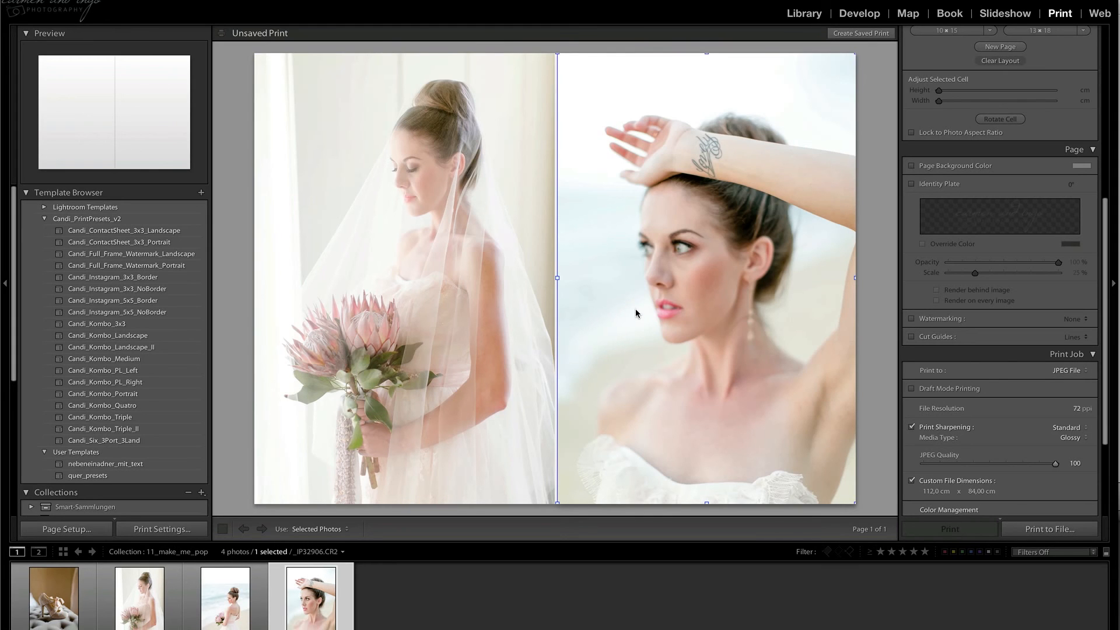
# Export the two-portrait layout as a JPEG named test_jpg in the Downloads folder.
pyautogui.click(1060, 530)
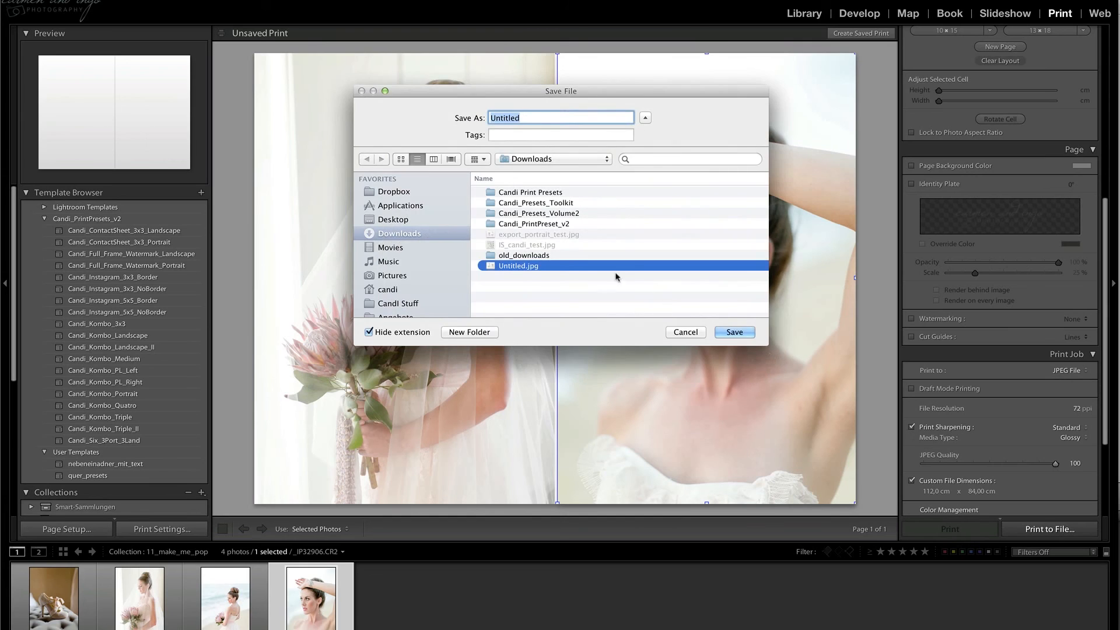
pyautogui.write('test_jpg')
pyautogui.press('Return')
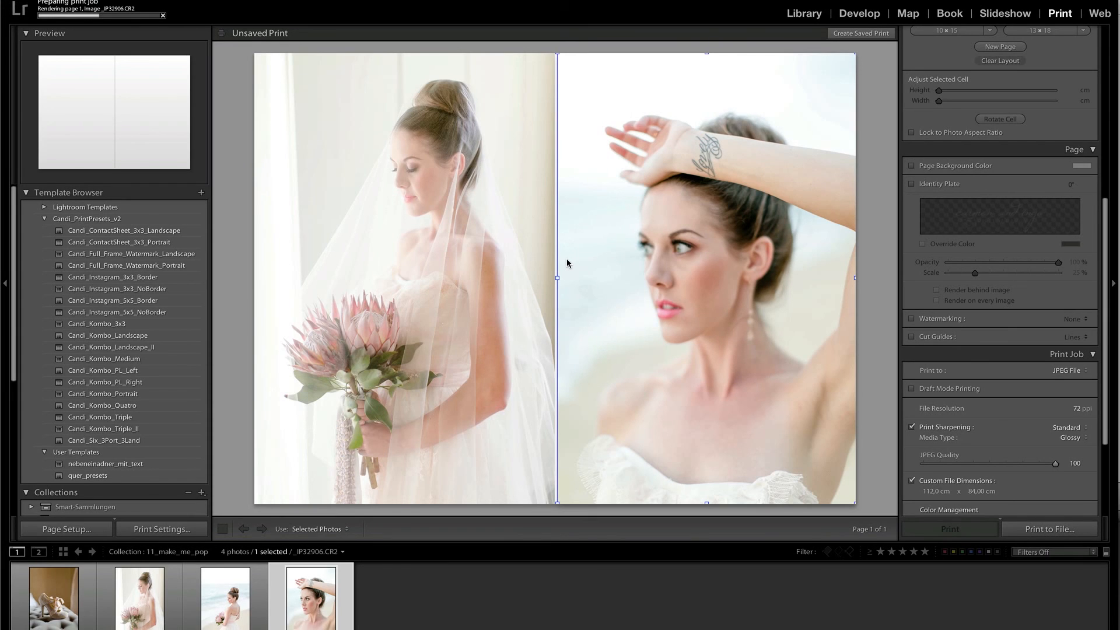
# Switch to Finder and preview the exported test_jpg.jpg from the Downloads folder.
pyautogui.moveTo(9, 257)
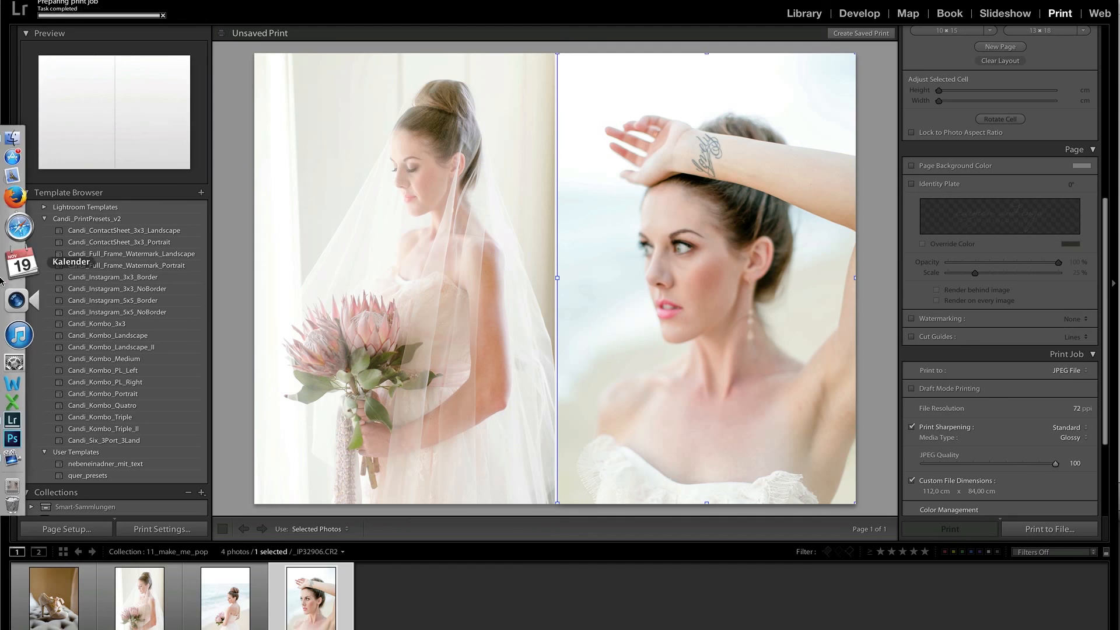
pyautogui.click(23, 176)
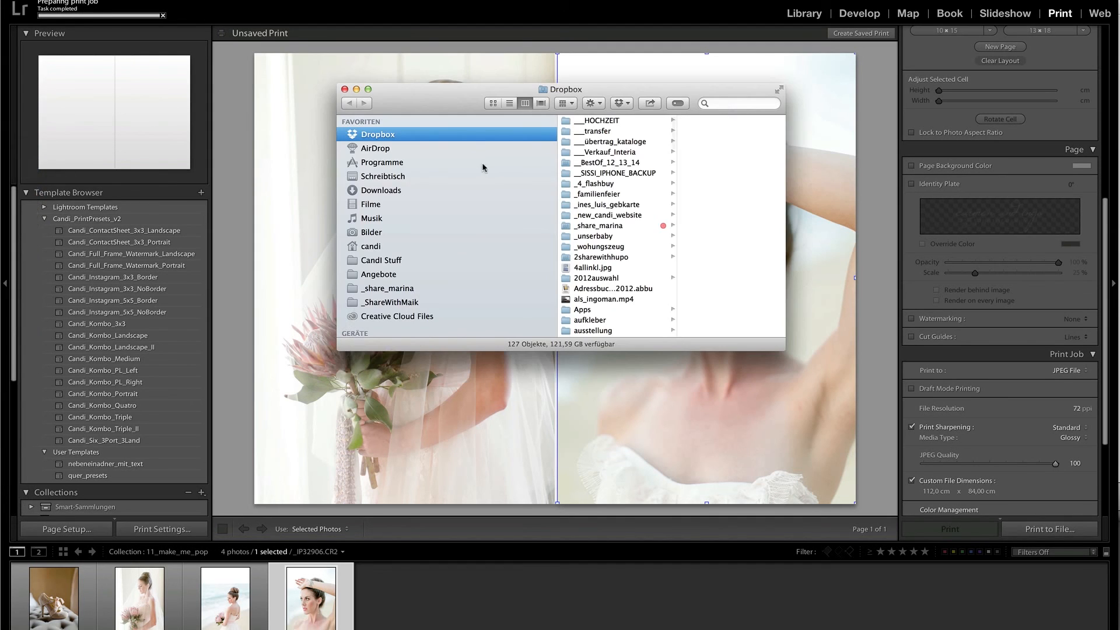
pyautogui.click(443, 190)
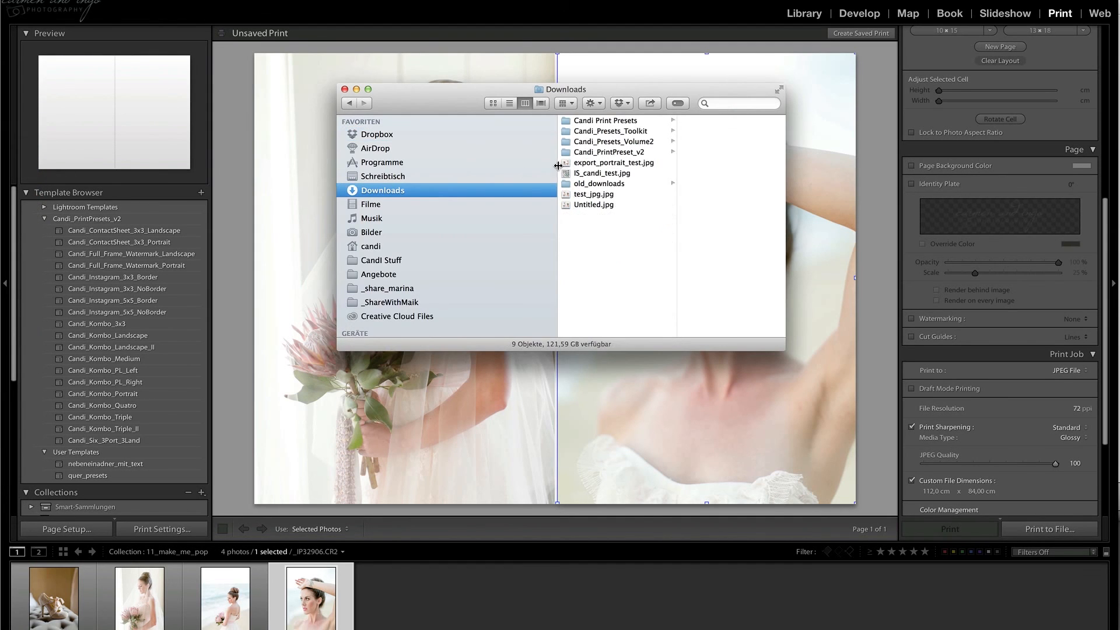
pyautogui.click(594, 195)
pyautogui.press('space')
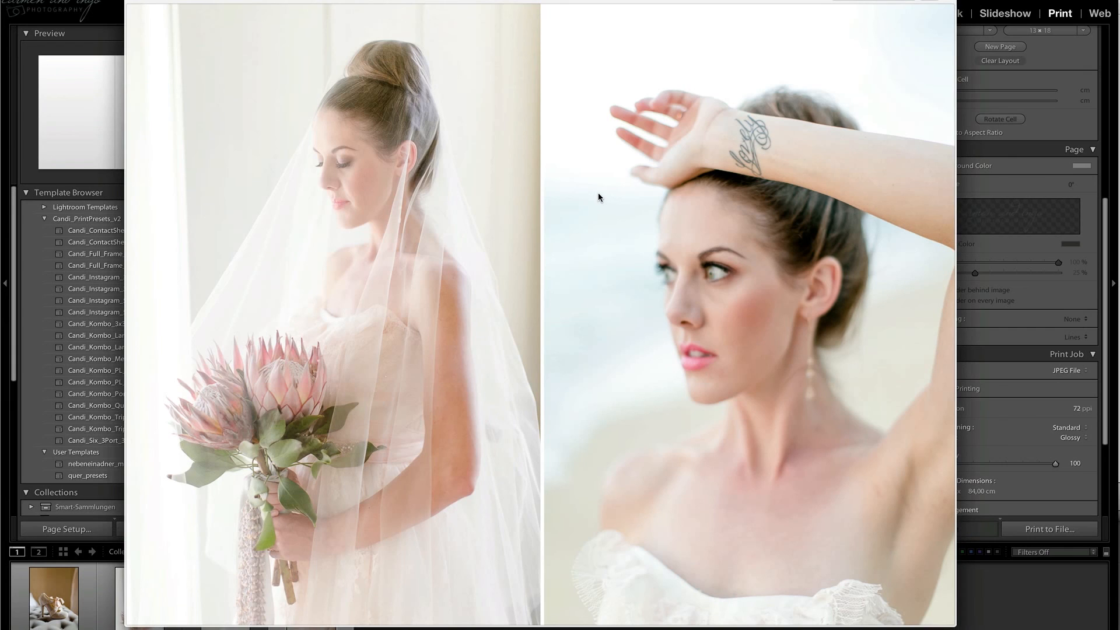